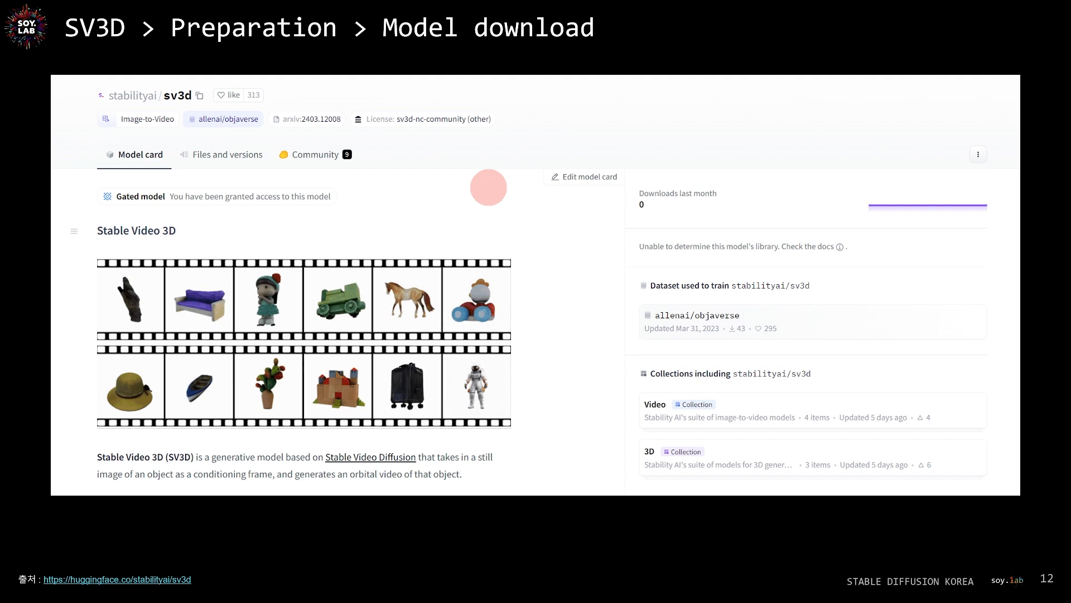
key(Right)
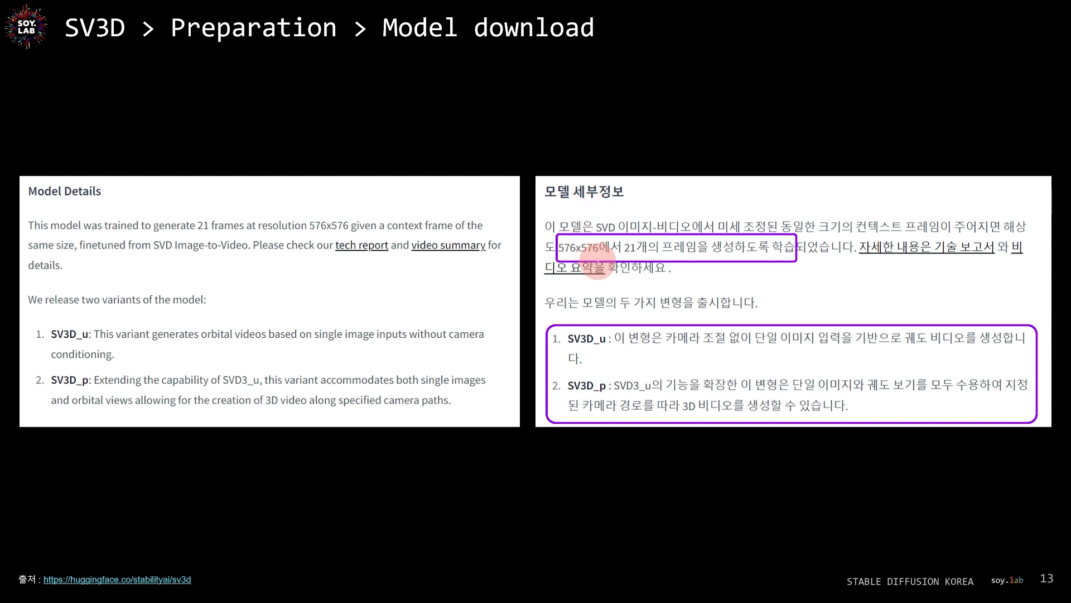
mouse_move(606, 262)
mouse_down()
mouse_move(628, 244)
mouse_move(640, 256)
mouse_move(608, 223)
mouse_up()
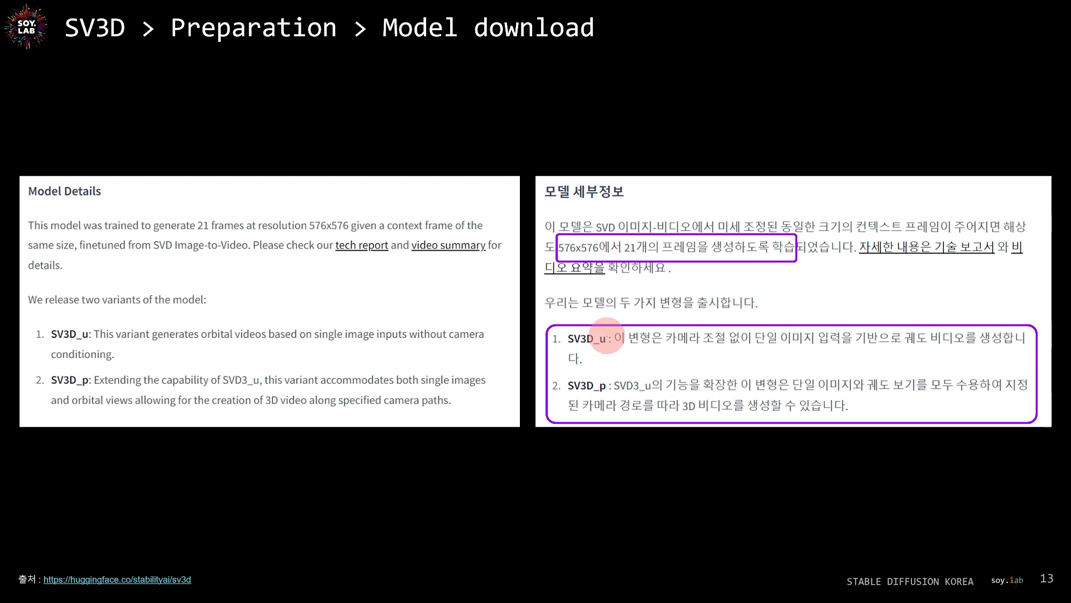
drag(608, 344, 600, 351)
drag(611, 379, 602, 398)
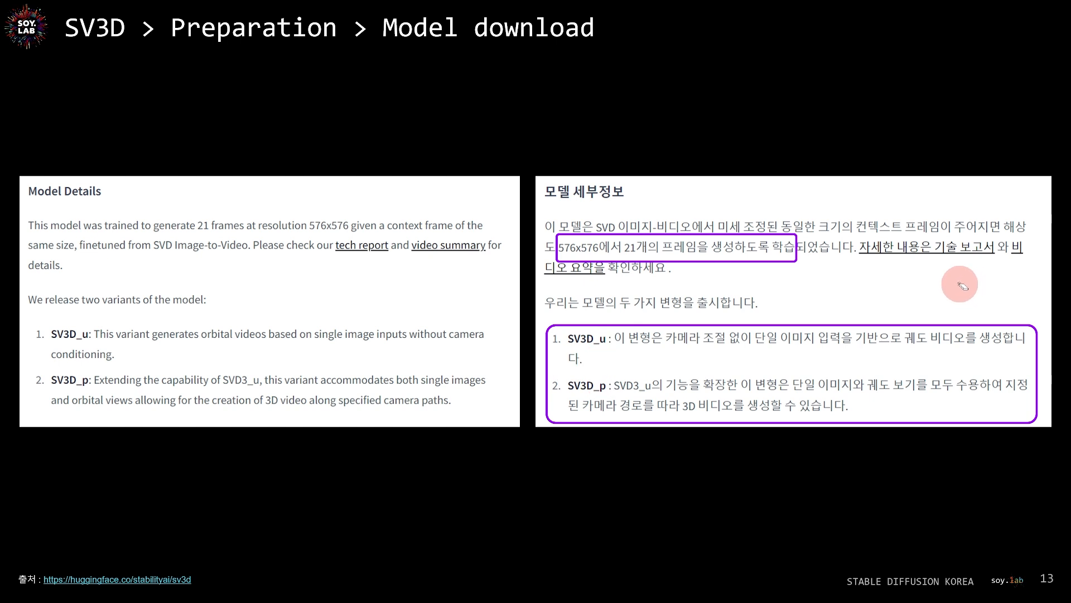
key(Right)
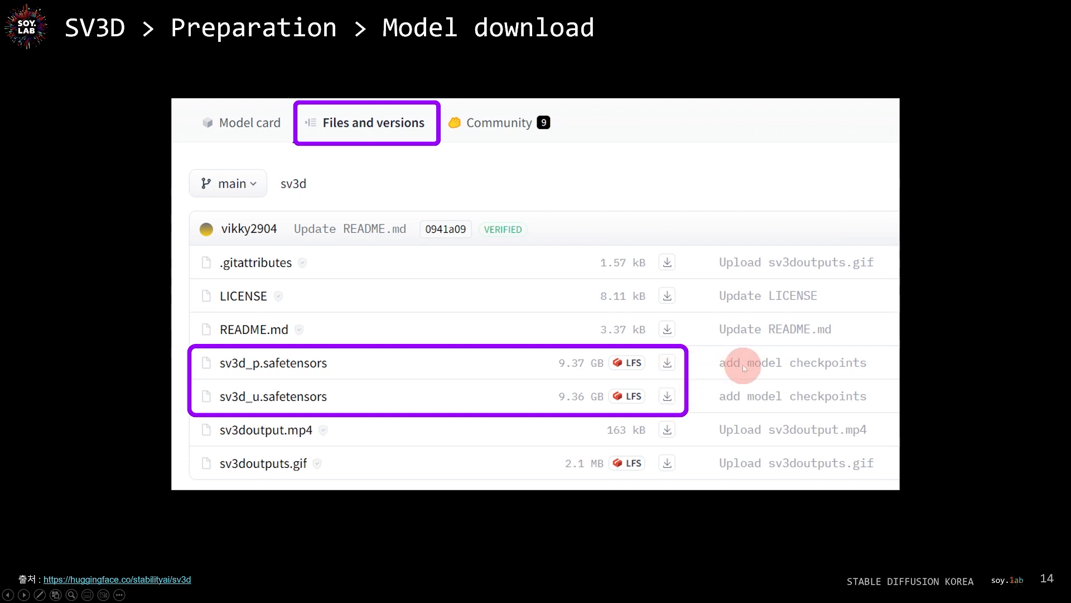
key(Right)
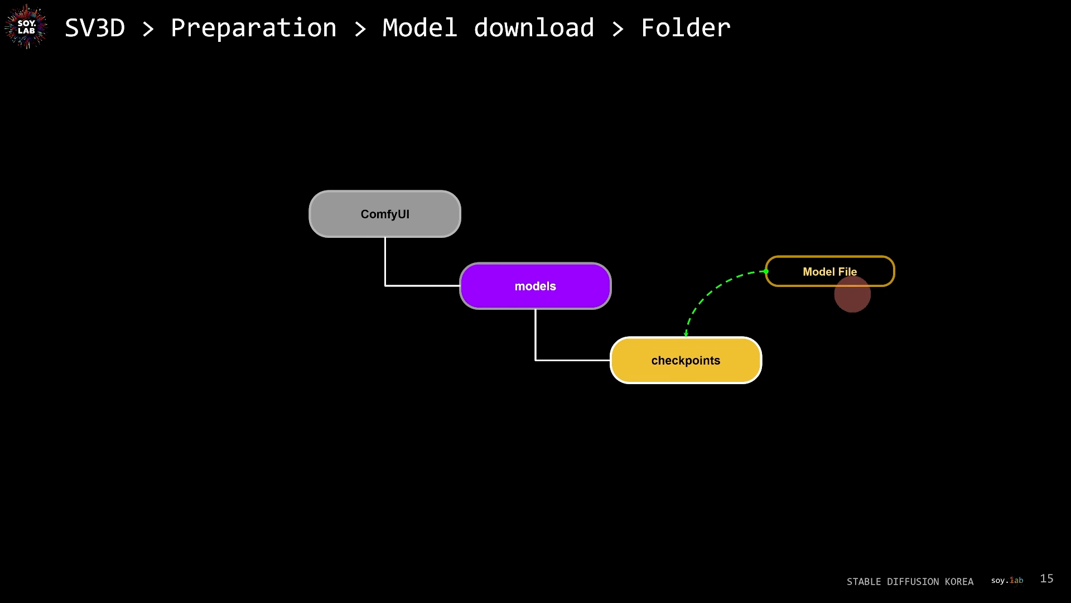
key(Right)
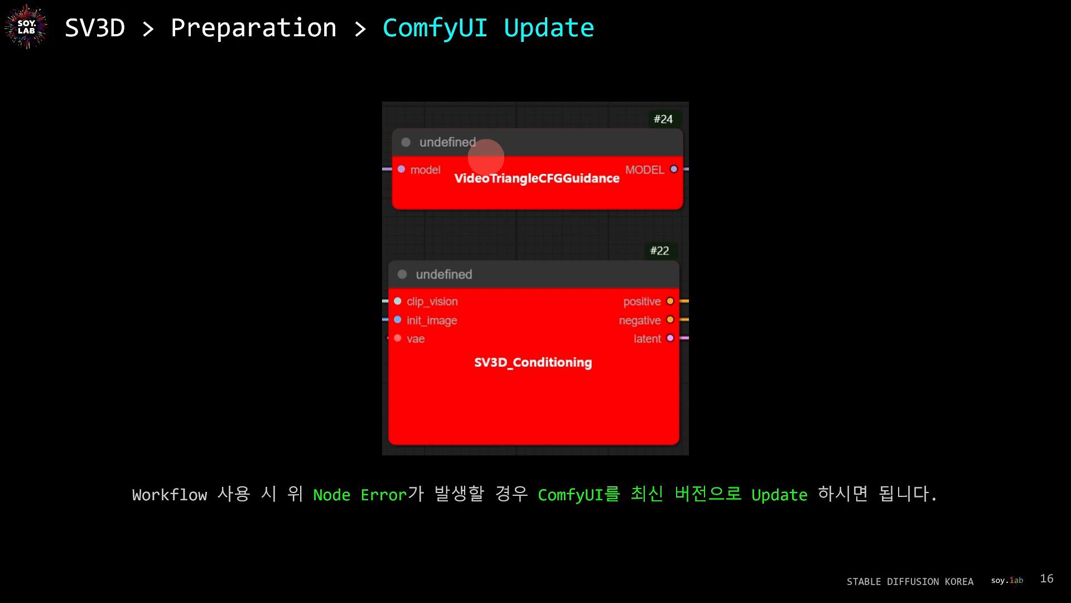
drag(376, 81, 348, 86)
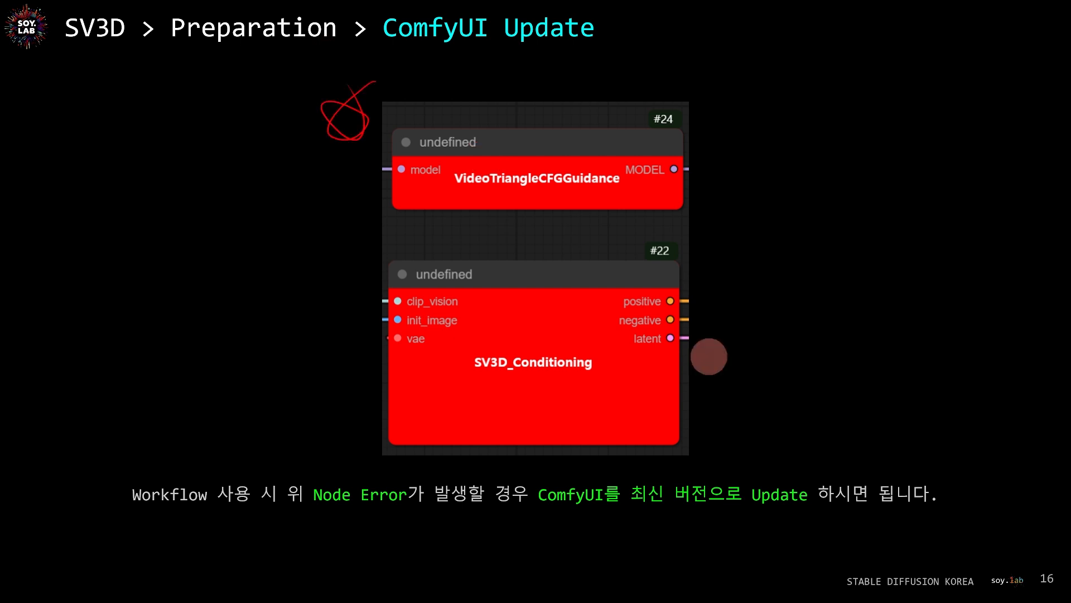
mouse_move(638, 517)
mouse_down()
mouse_move(539, 475)
mouse_move(611, 544)
mouse_move(628, 522)
mouse_up()
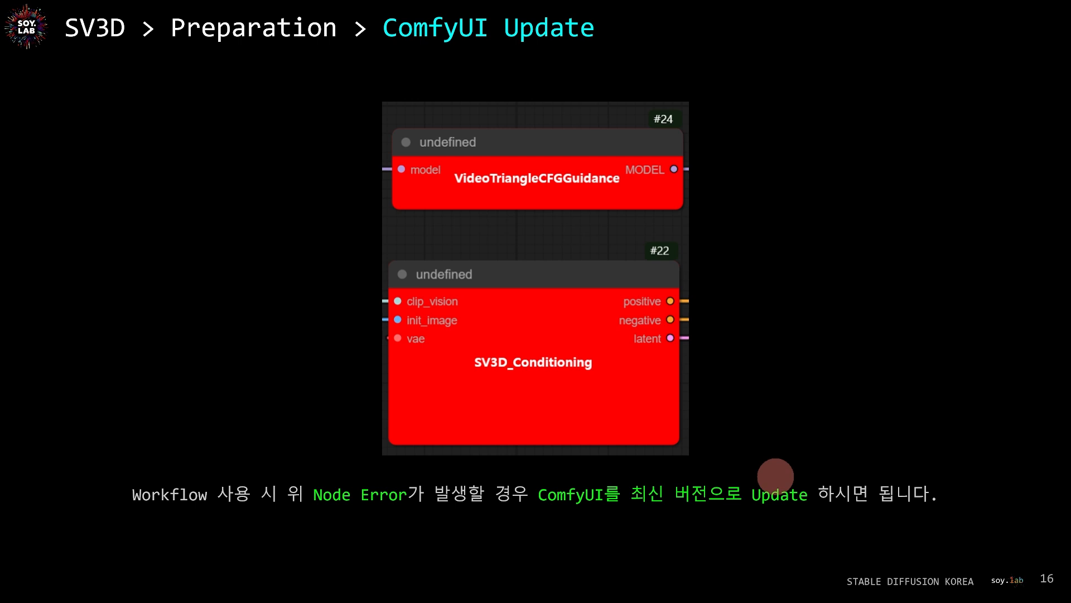
key(Right)
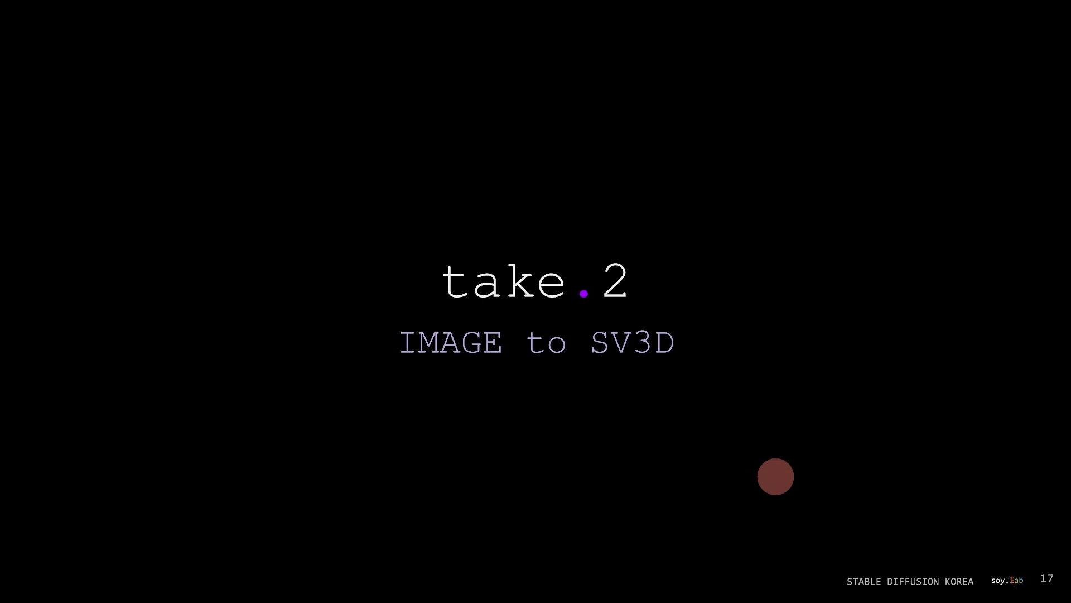
key(Right)
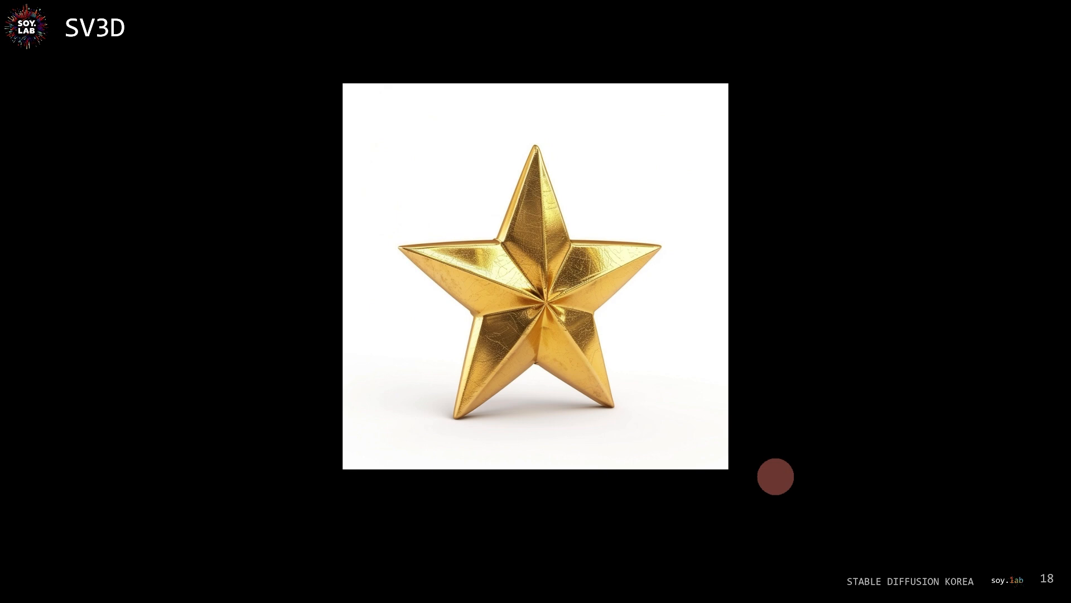
key(Right)
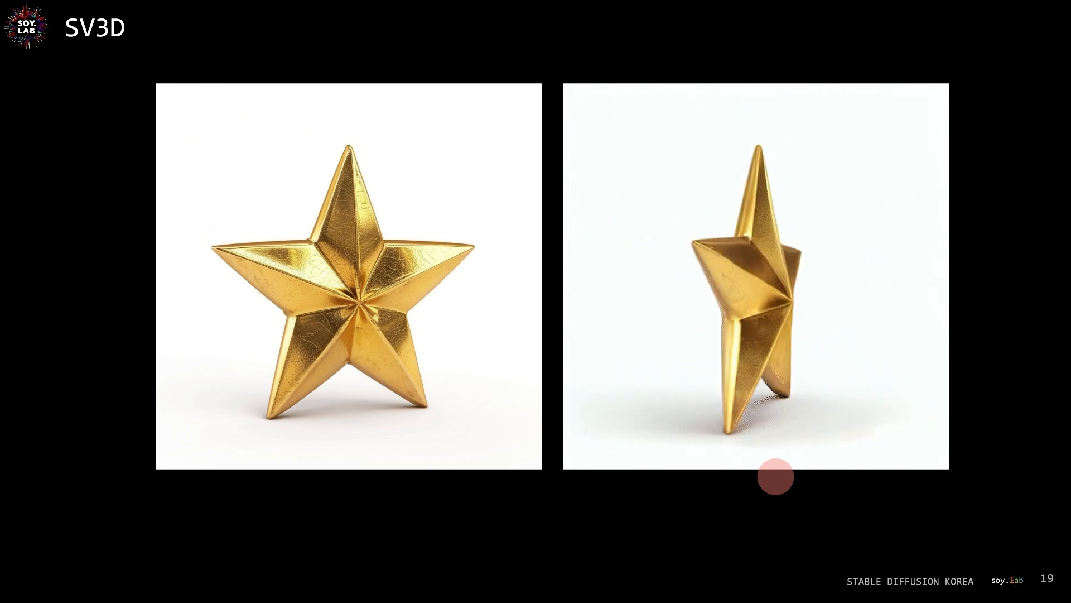
click(748, 488)
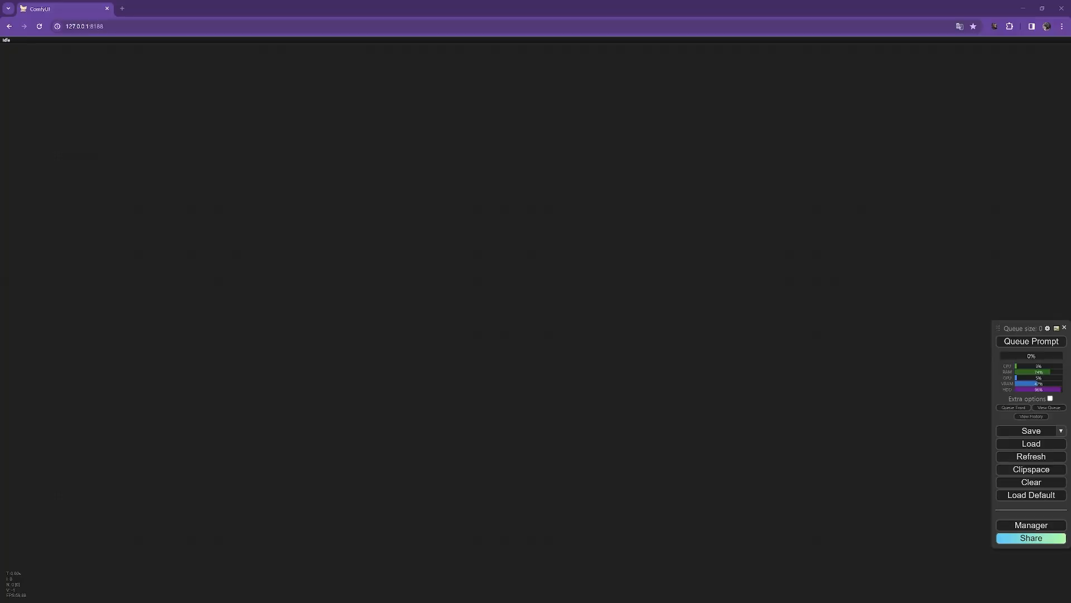
Step: Load the goldstar (1).webp image into the Load Image node of the SV3D workflow
drag(3, 308, 201, 253)
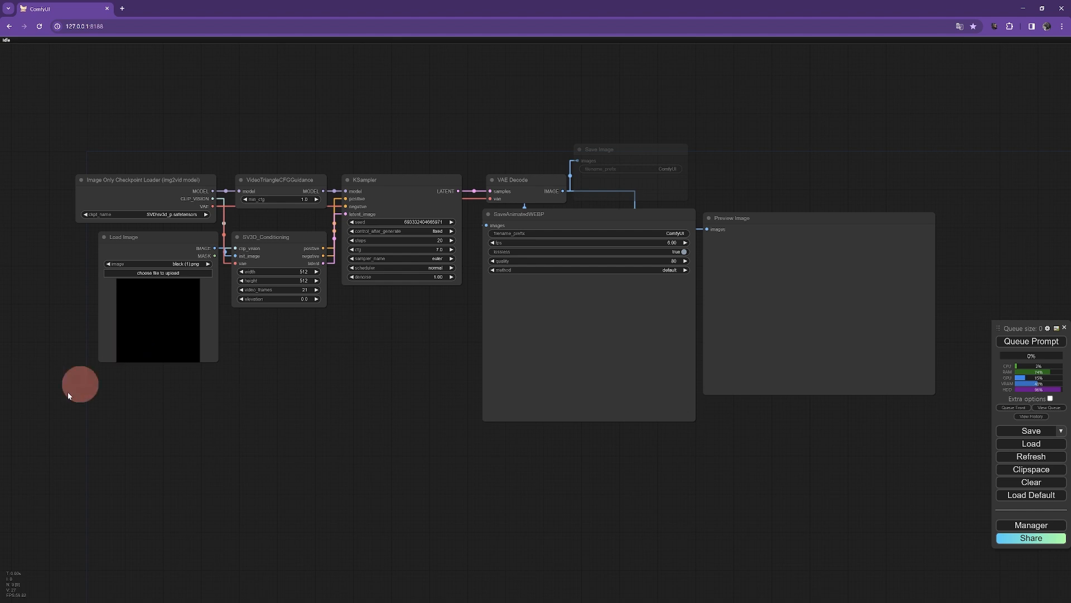
drag(1, 459, 162, 327)
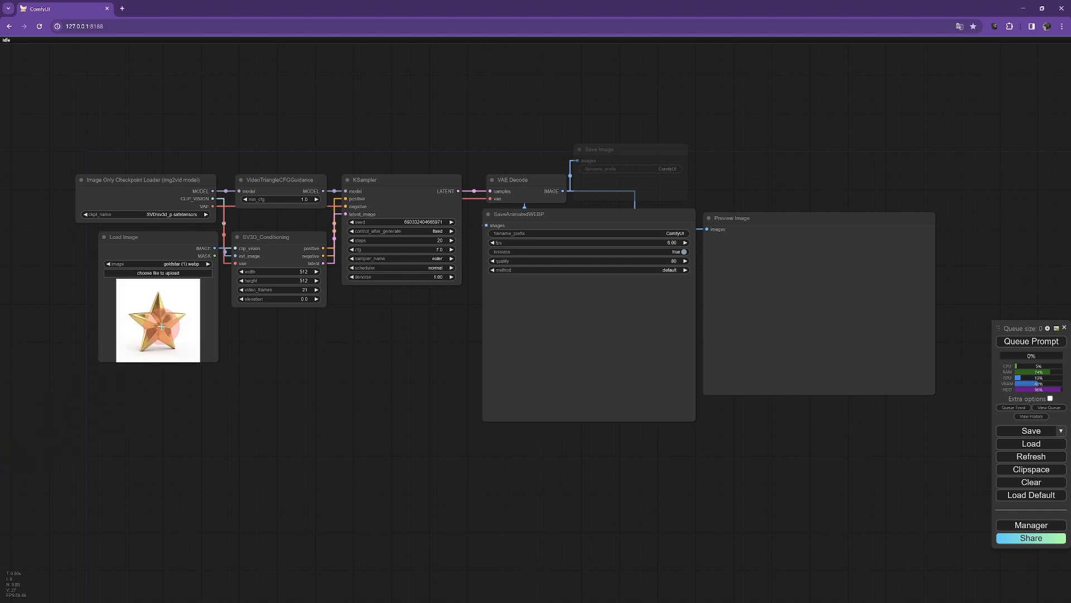
Step: Examine the workflow's nodes, from the checkpoint loader and SV3D conditioning to the KSampler, save and preview nodes
scroll(272, 366, up, 3)
drag(303, 373, 369, 397)
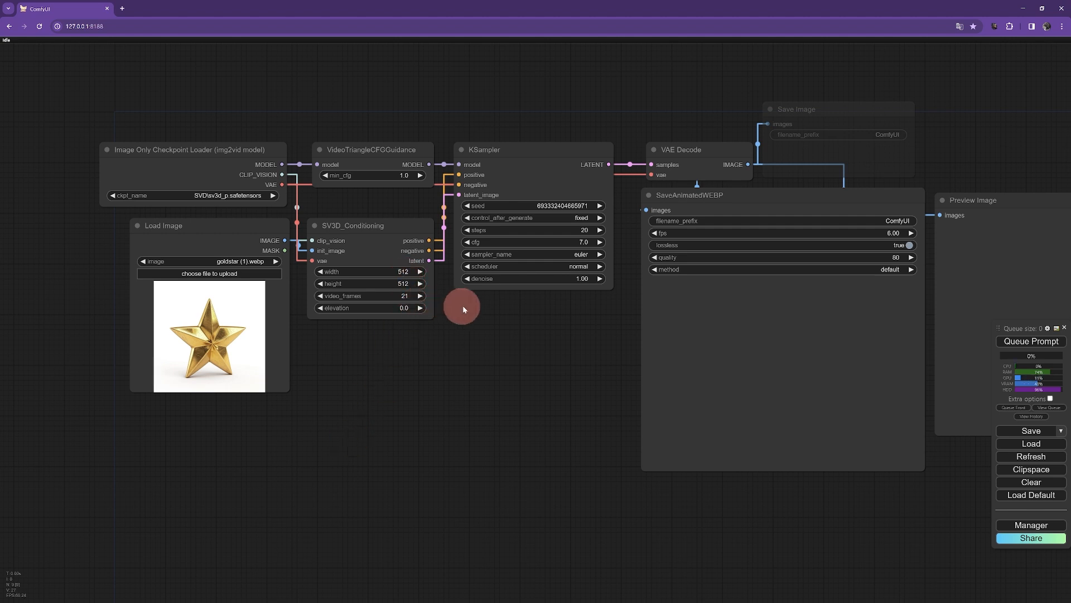
scroll(510, 329, up, 2)
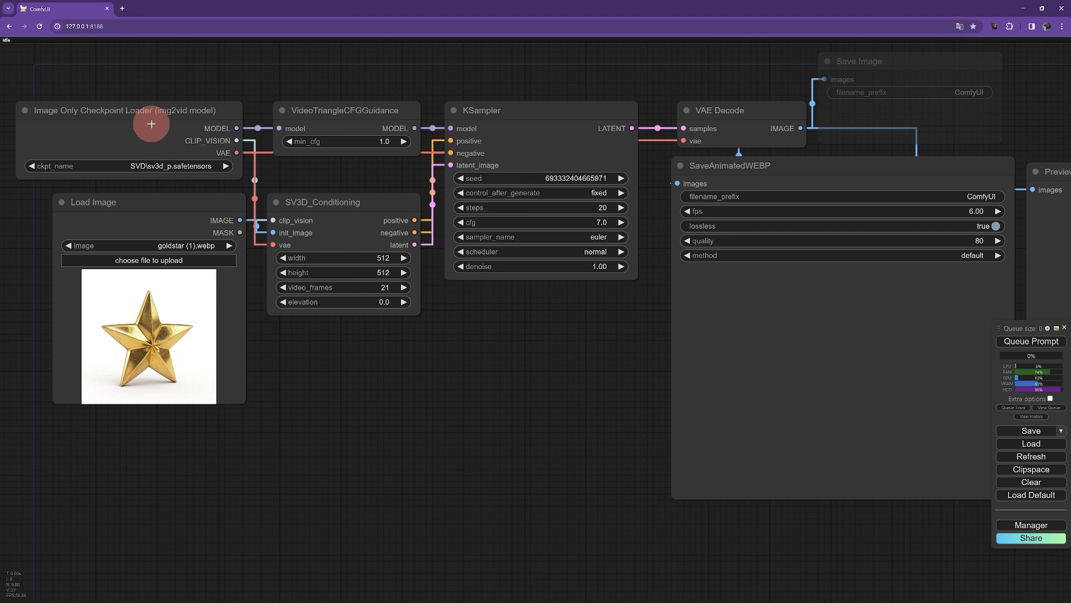
drag(159, 123, 159, 118)
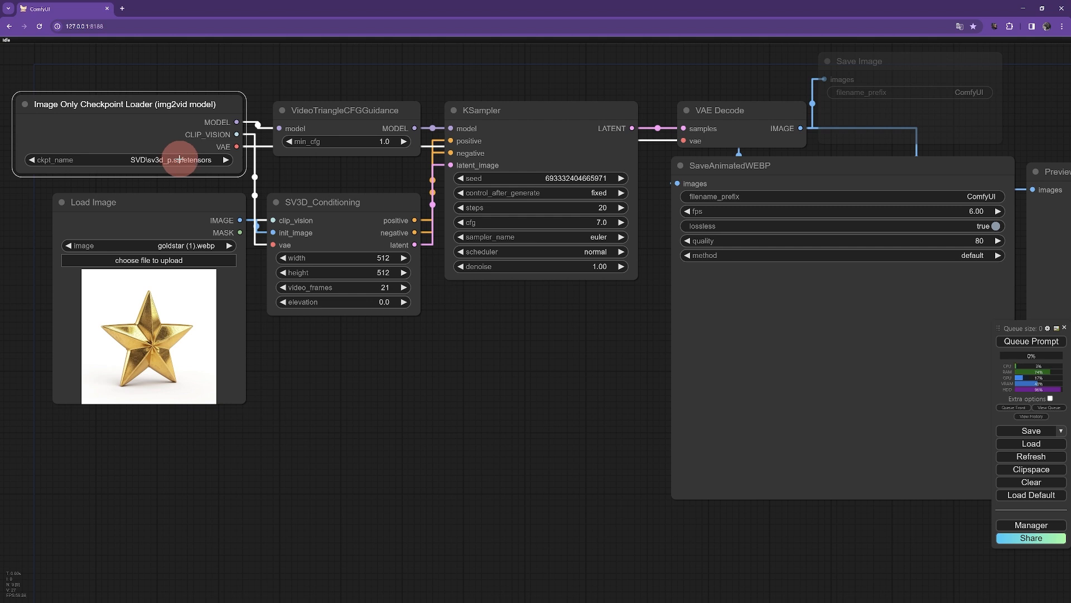
drag(466, 346, 363, 351)
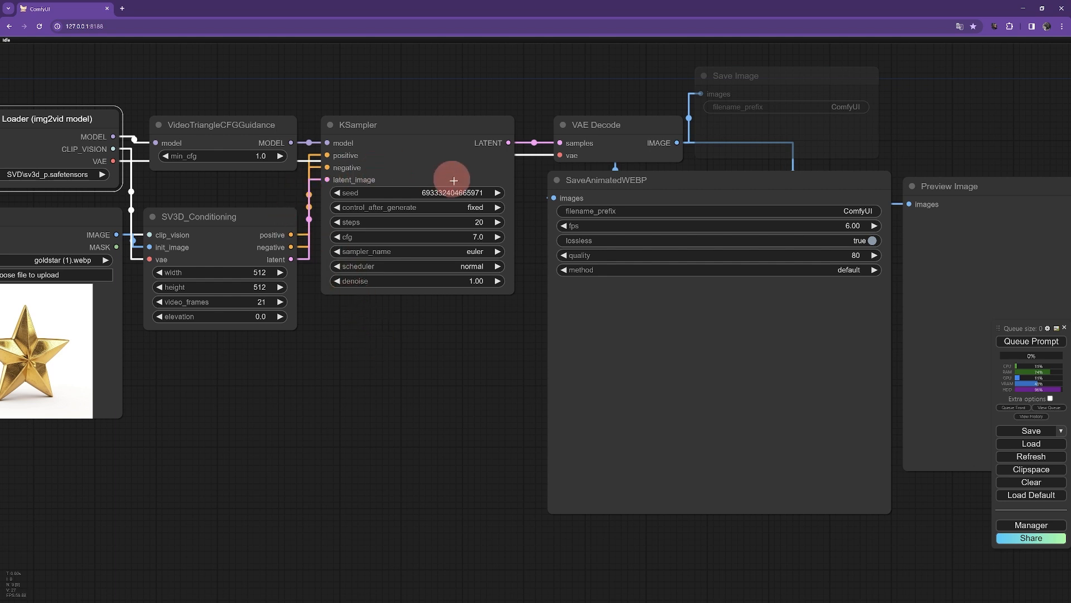
drag(448, 344, 334, 349)
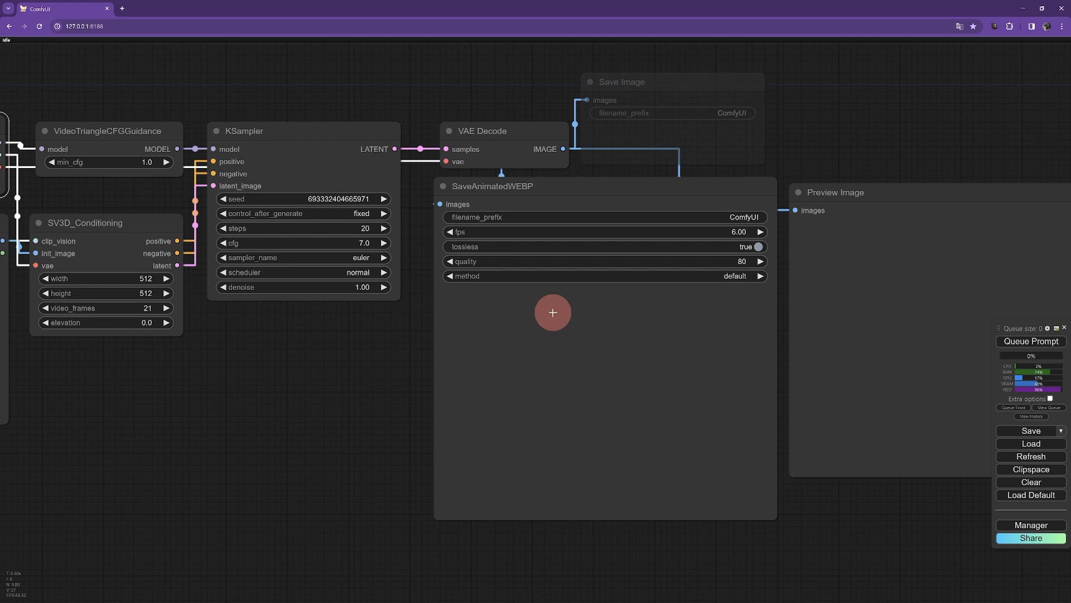
drag(389, 364, 293, 357)
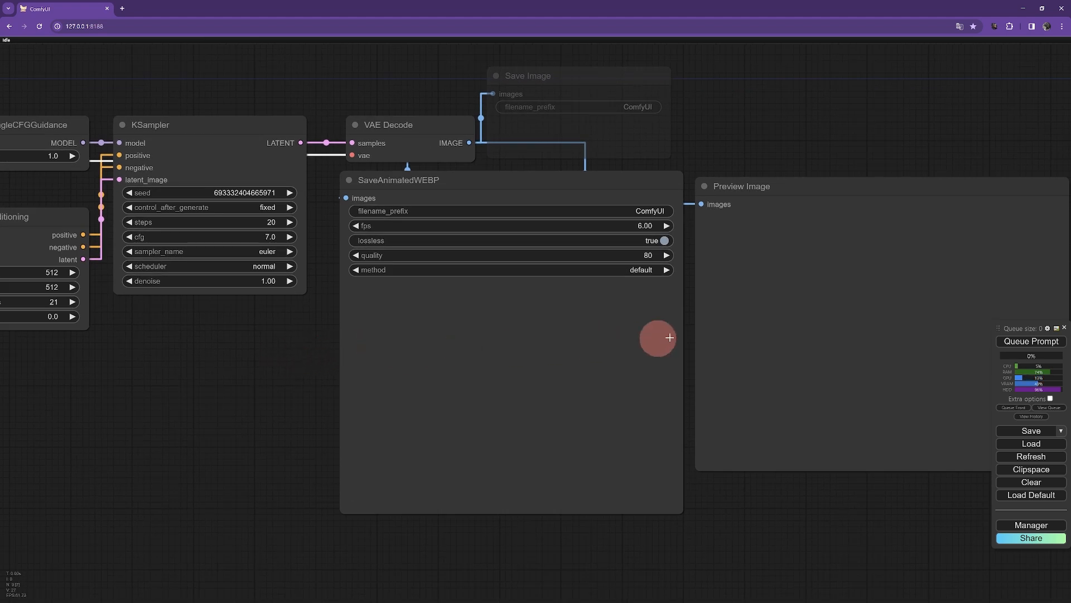
drag(803, 349, 731, 336)
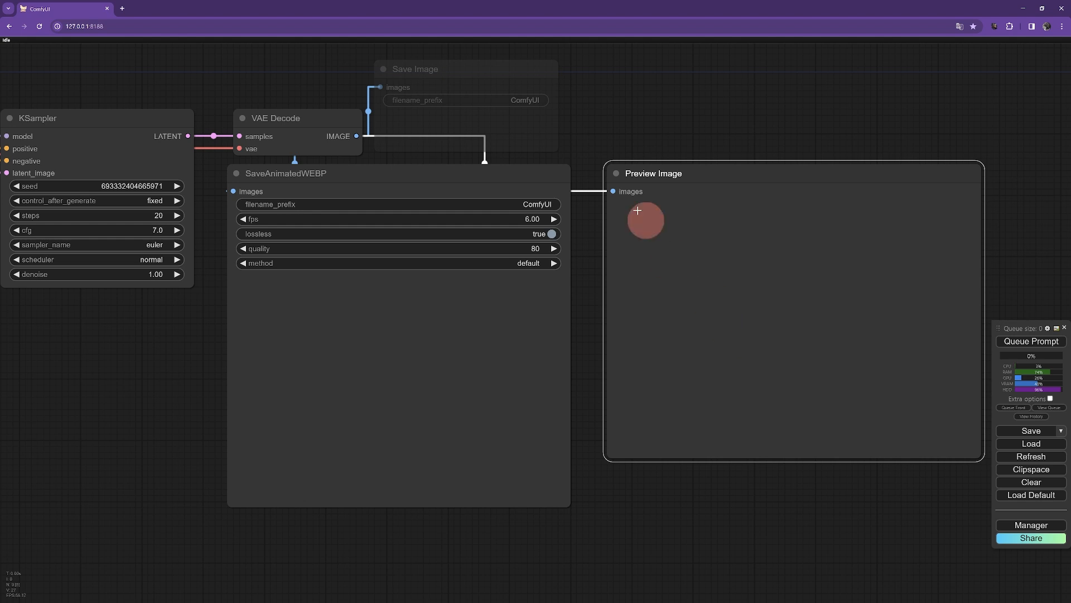
drag(530, 132, 540, 121)
drag(611, 104, 570, 150)
drag(695, 217, 671, 218)
drag(640, 162, 709, 125)
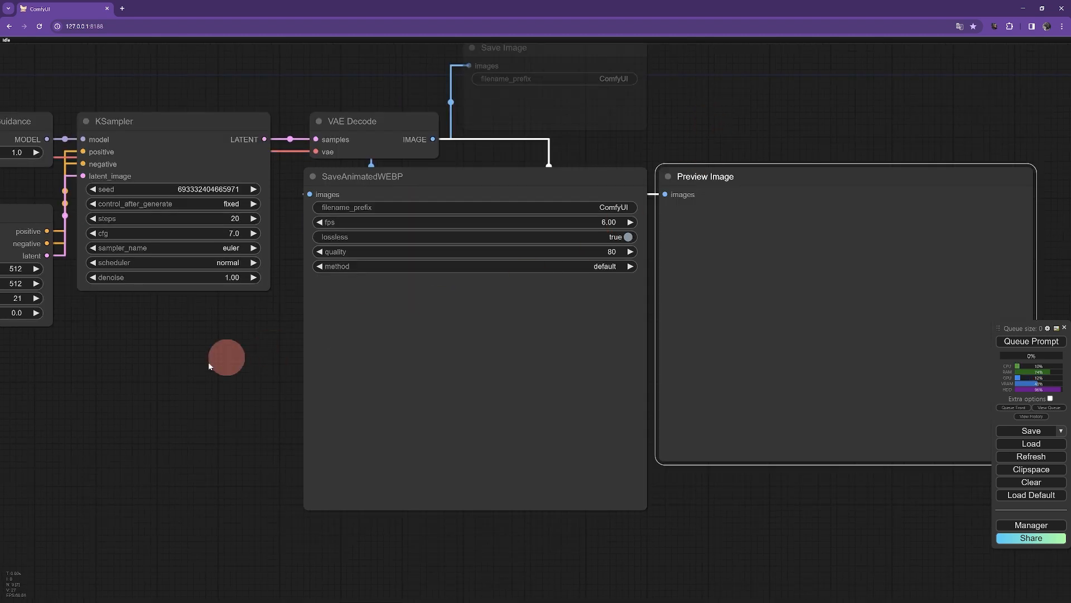
Step: Queue the workflow to generate the orbital views of the star
scroll(398, 337, down, 4)
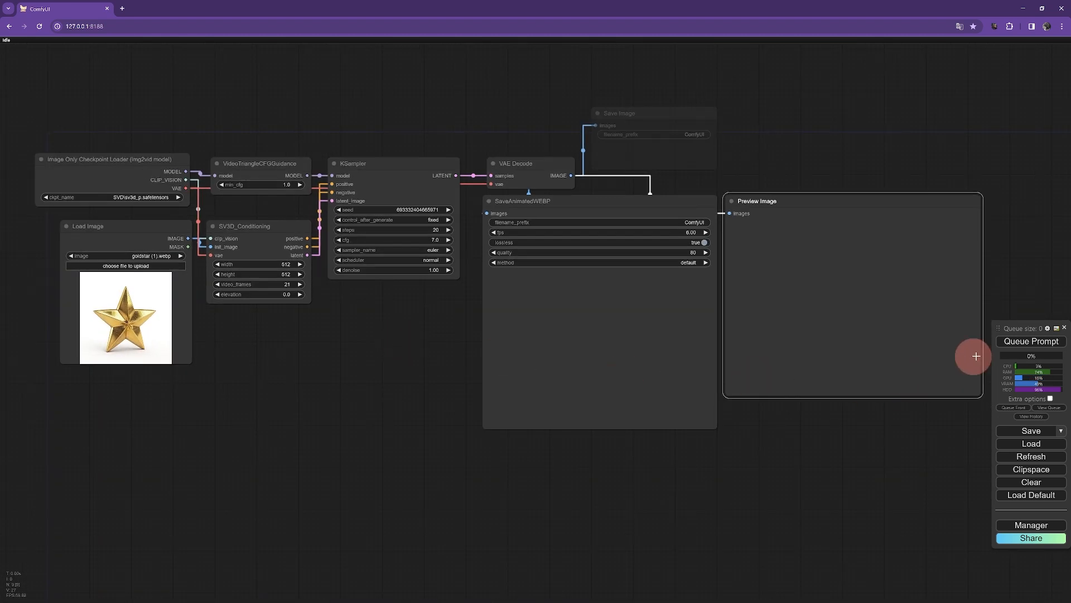
click(1031, 341)
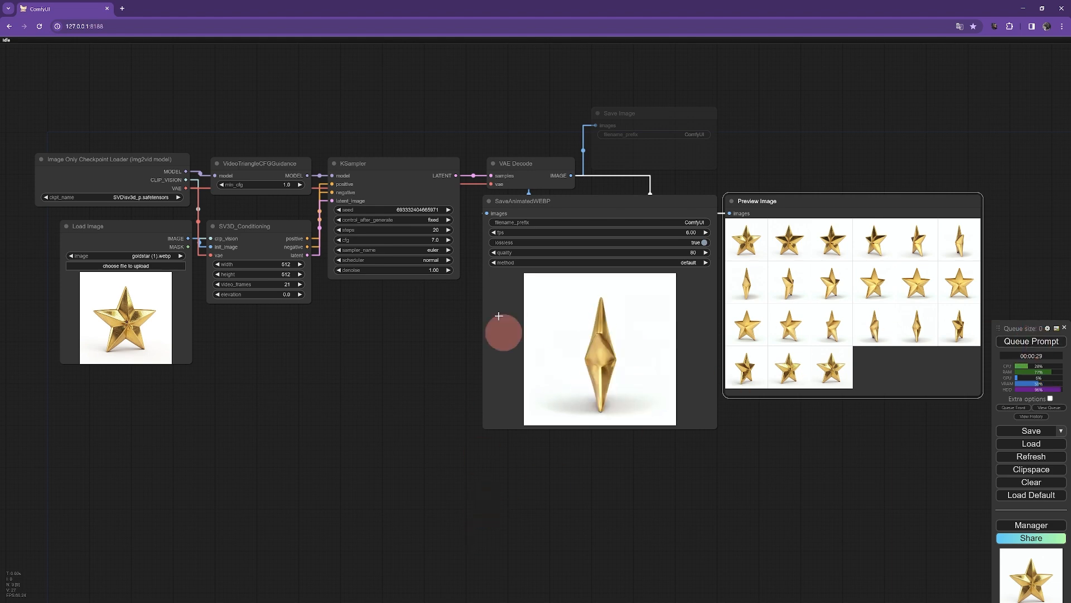
Step: Inspect the generated preview frames and the animated WEBP result
drag(849, 421, 706, 477)
scroll(726, 434, up, 5)
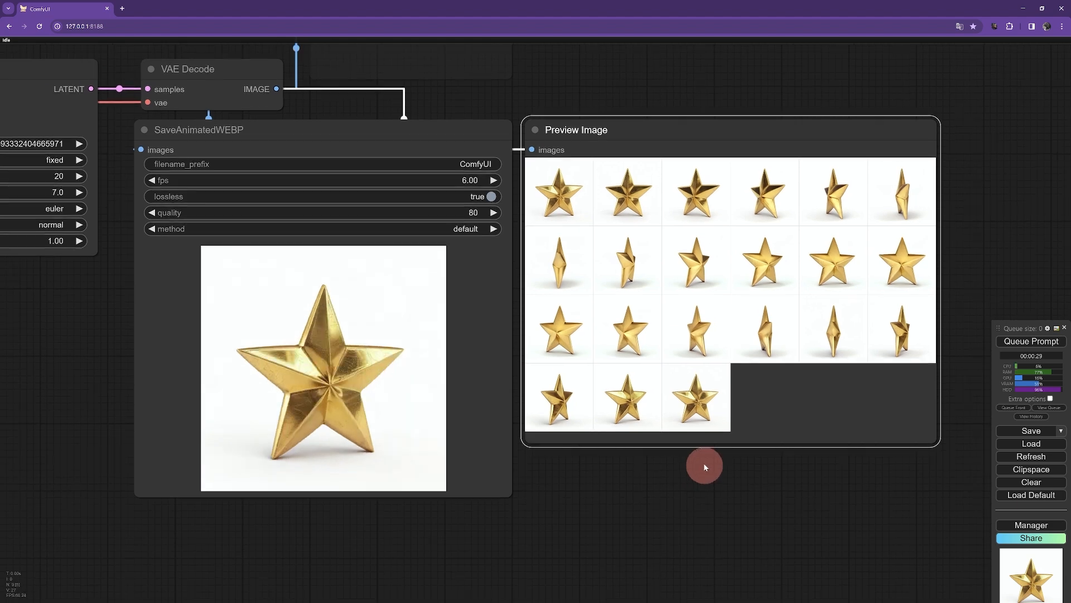
drag(703, 135, 702, 143)
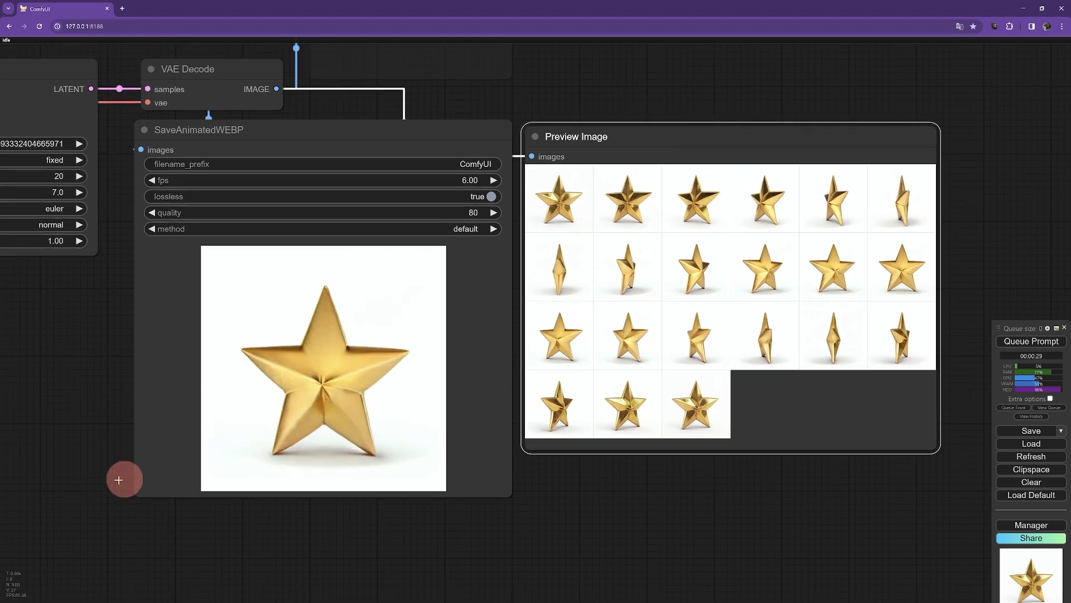
scroll(95, 478, down, 3)
drag(82, 472, 443, 382)
drag(322, 389, 391, 414)
scroll(354, 389, up, 2)
scroll(354, 390, up, 1)
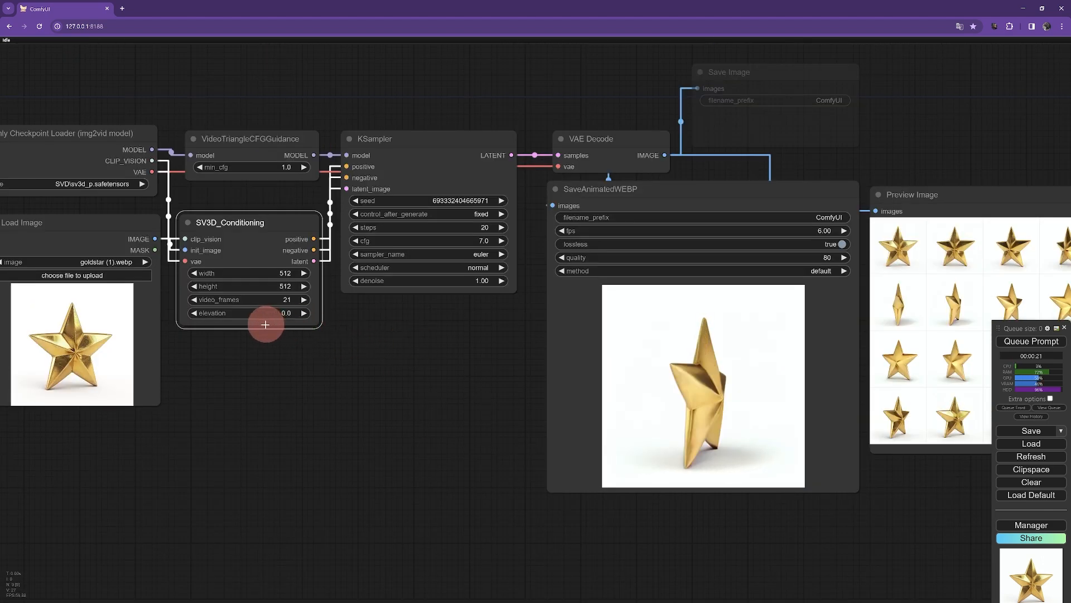
scroll(249, 336, up, 2)
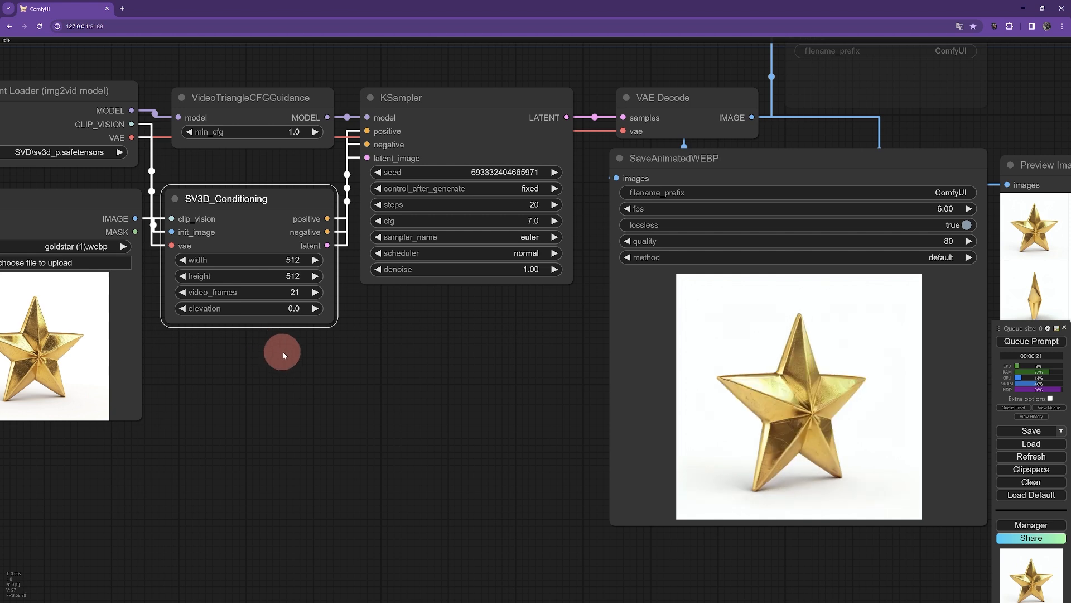
scroll(364, 357, down, 1)
Step: Set the SV3D_Conditioning elevation to -15
drag(363, 358, 324, 356)
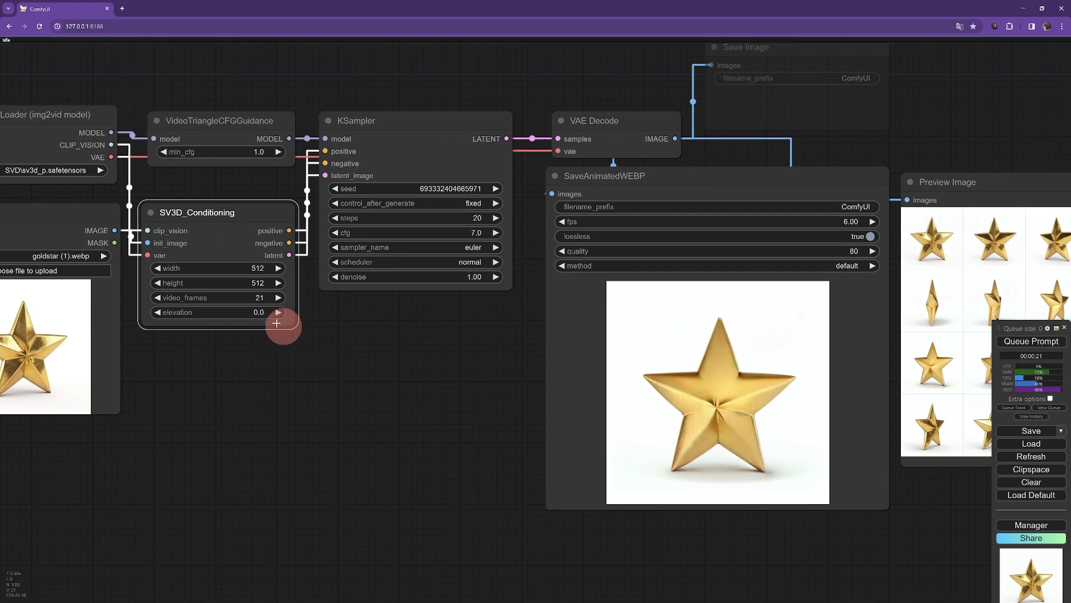
click(260, 312)
text(-)
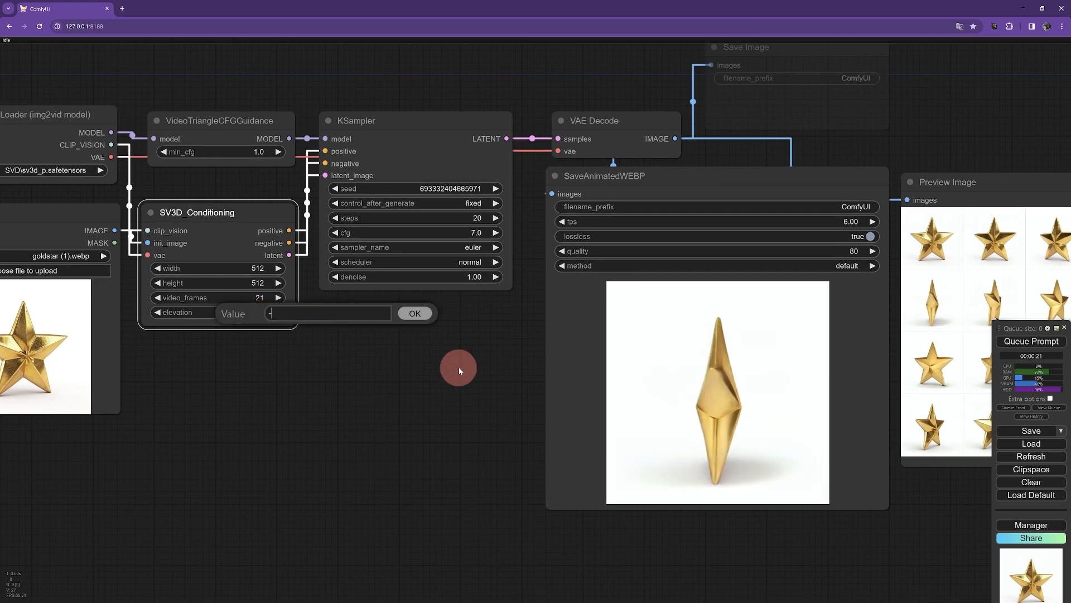
text(15)
key(Return)
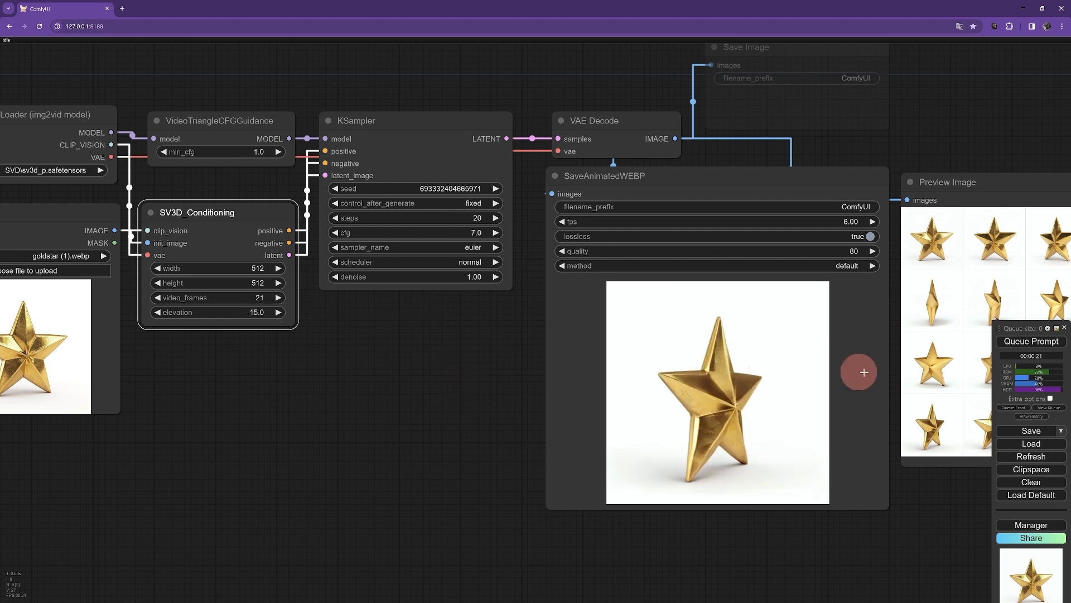
Step: Queue the workflow again with the new elevation and switch back to the presentation
click(1016, 342)
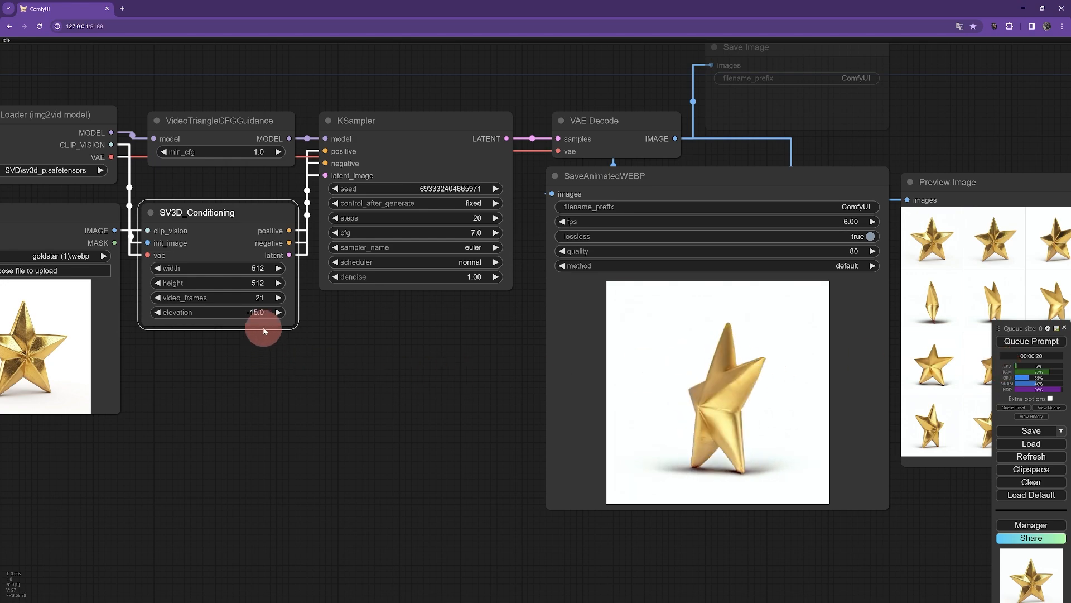
key(alt+Tab)
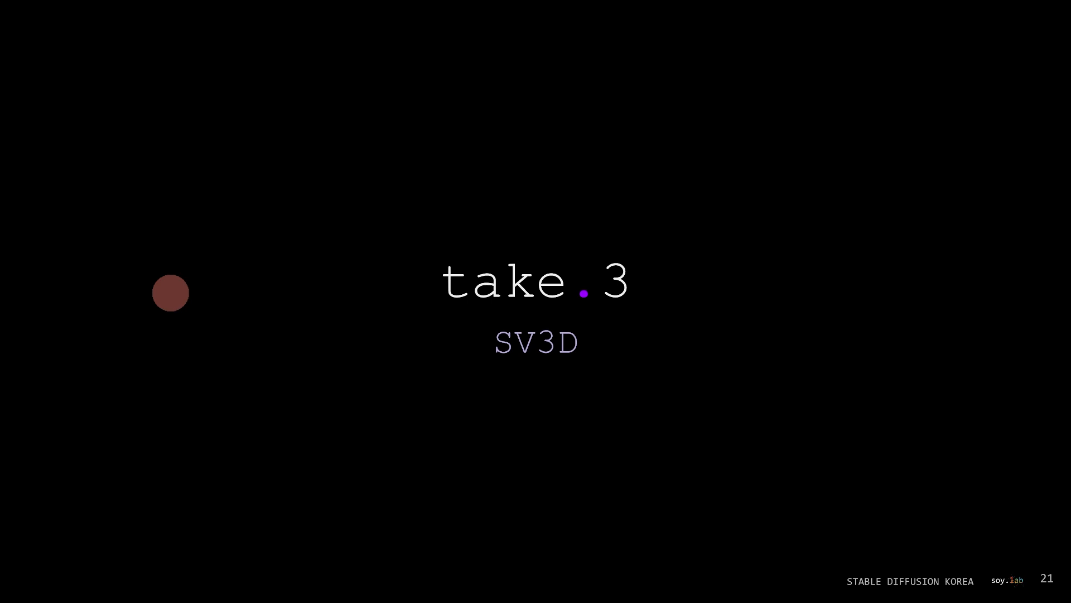
key(Right)
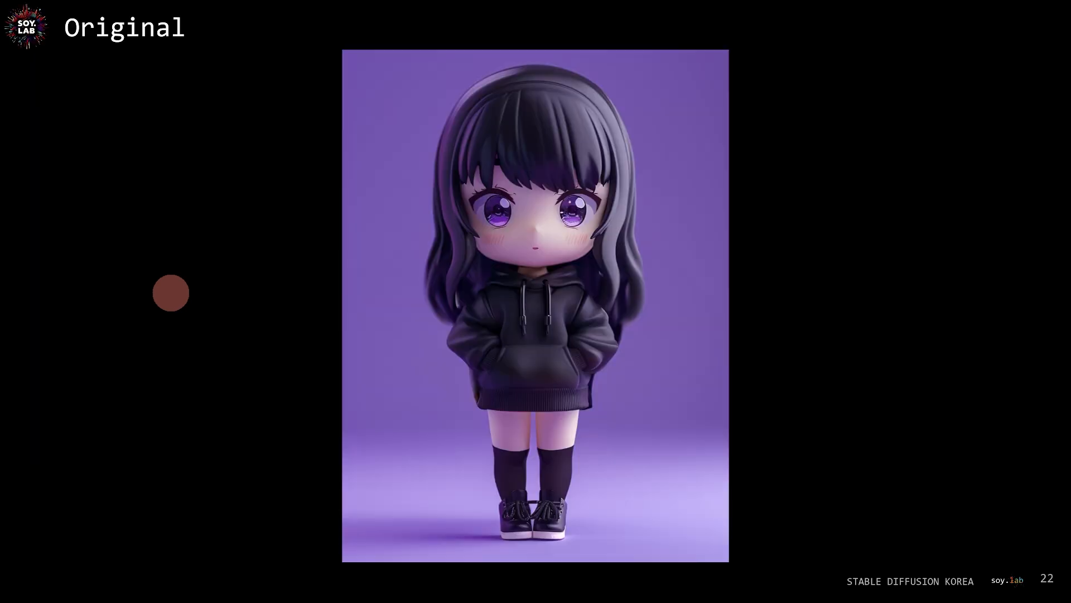
key(Right)
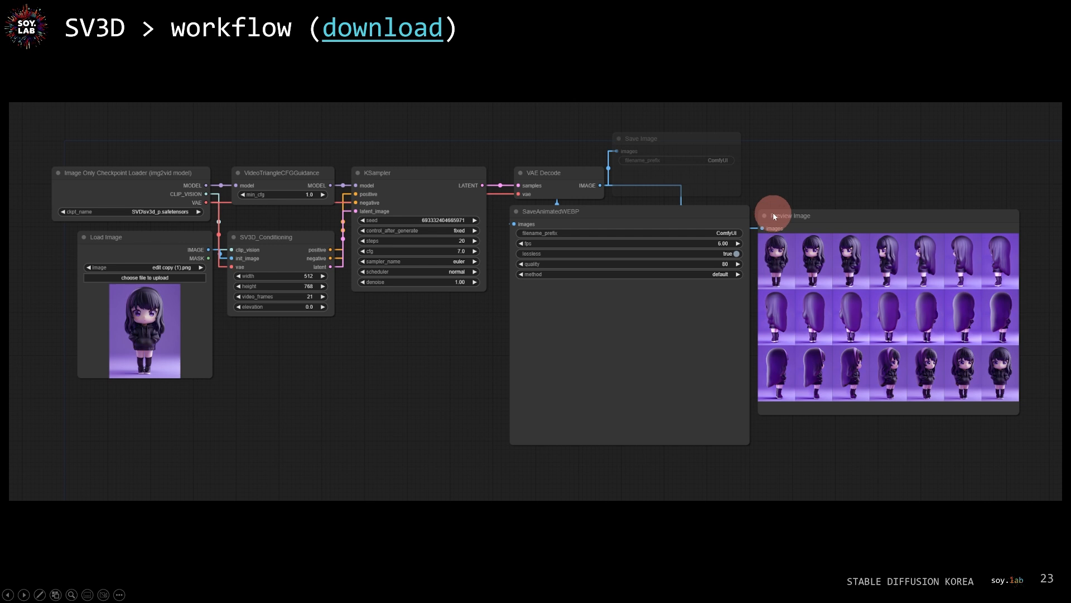
Step: Load source.png of the chibi character into the Load Image node and queue the SV3D workflow
key(Right)
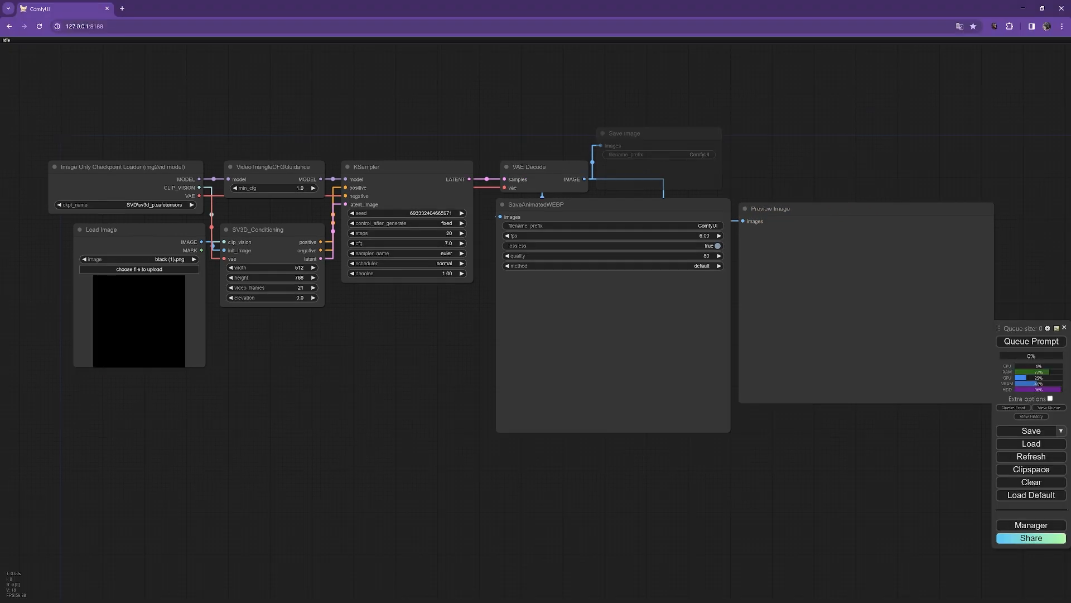
drag(0, 312, 138, 324)
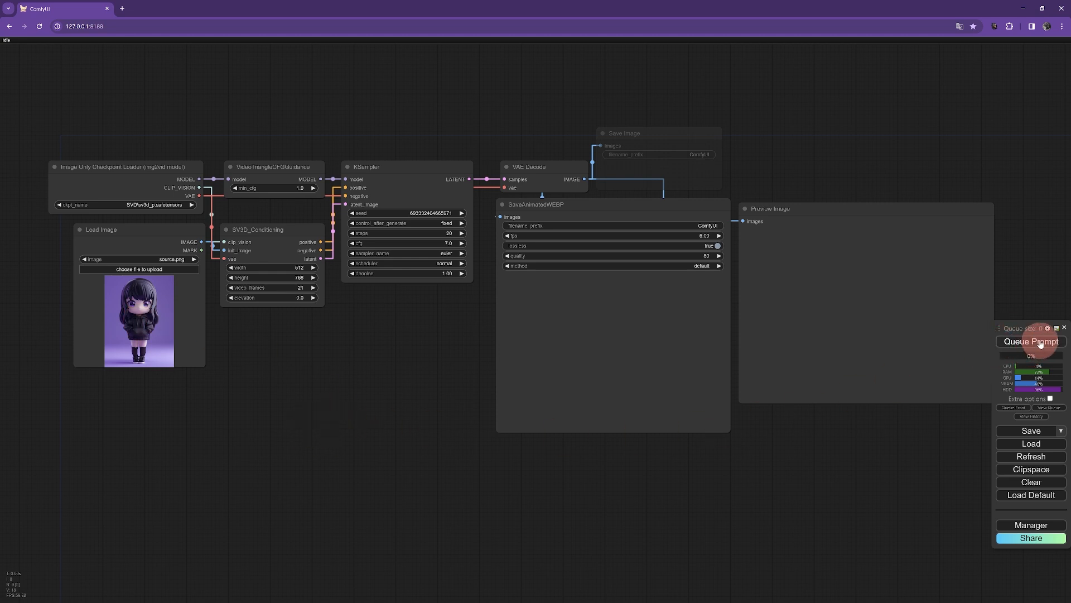
scroll(321, 286, up, 4)
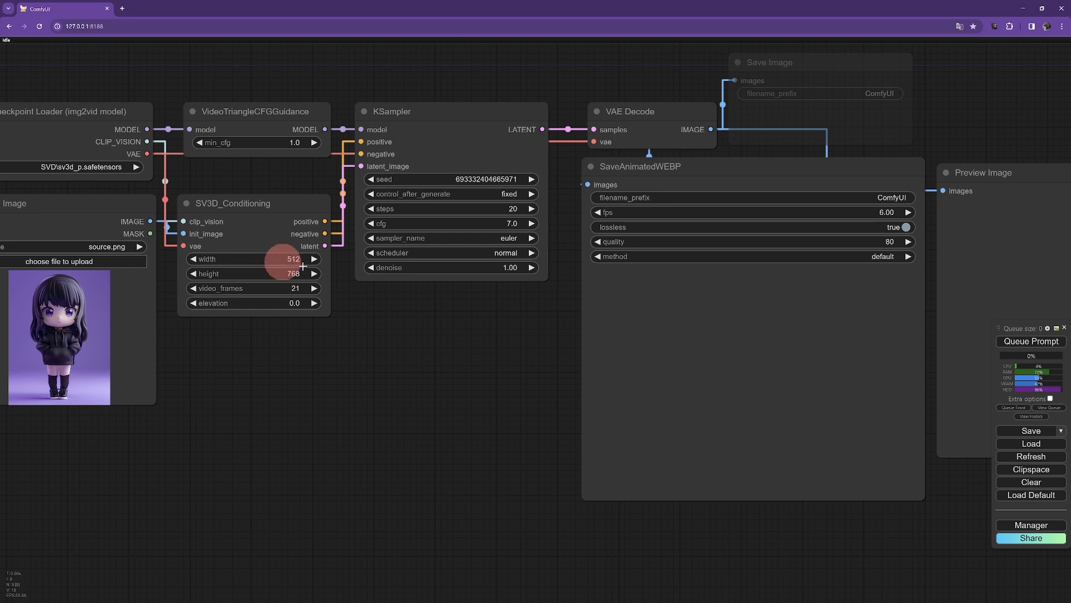
scroll(421, 318, down, 4)
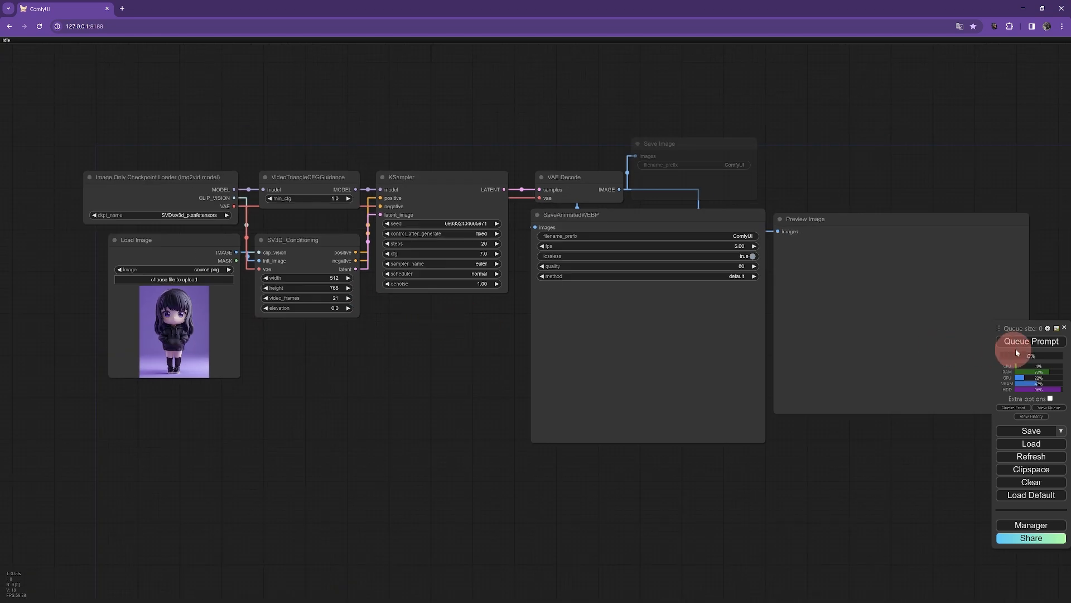
click(1030, 342)
scroll(516, 331, up, 2)
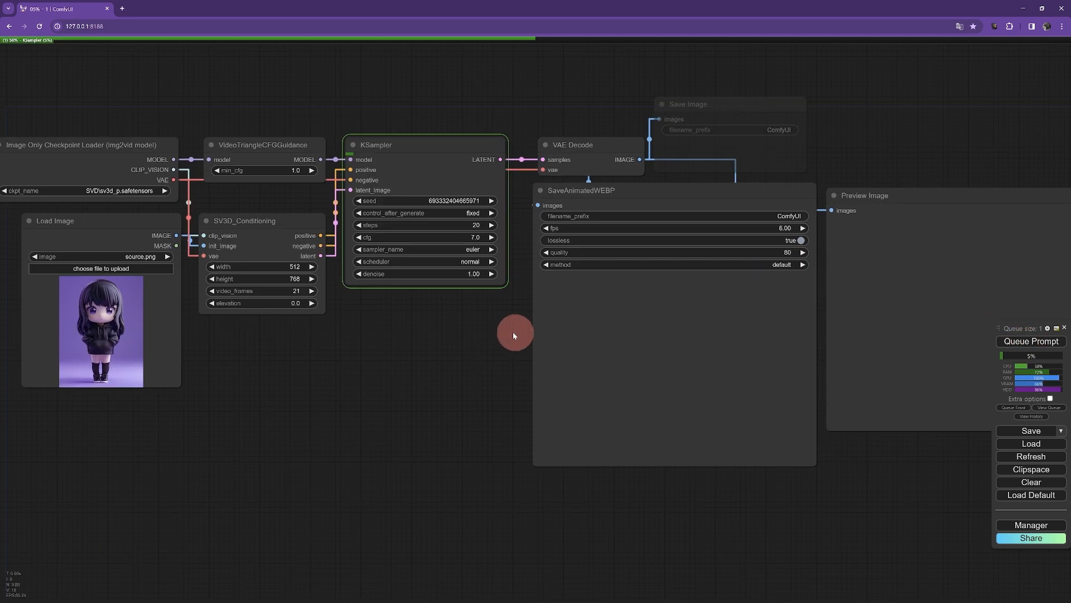
Step: Inspect the generated multi-view preview frames and the animated WEBP of the character
scroll(377, 334, up, 2)
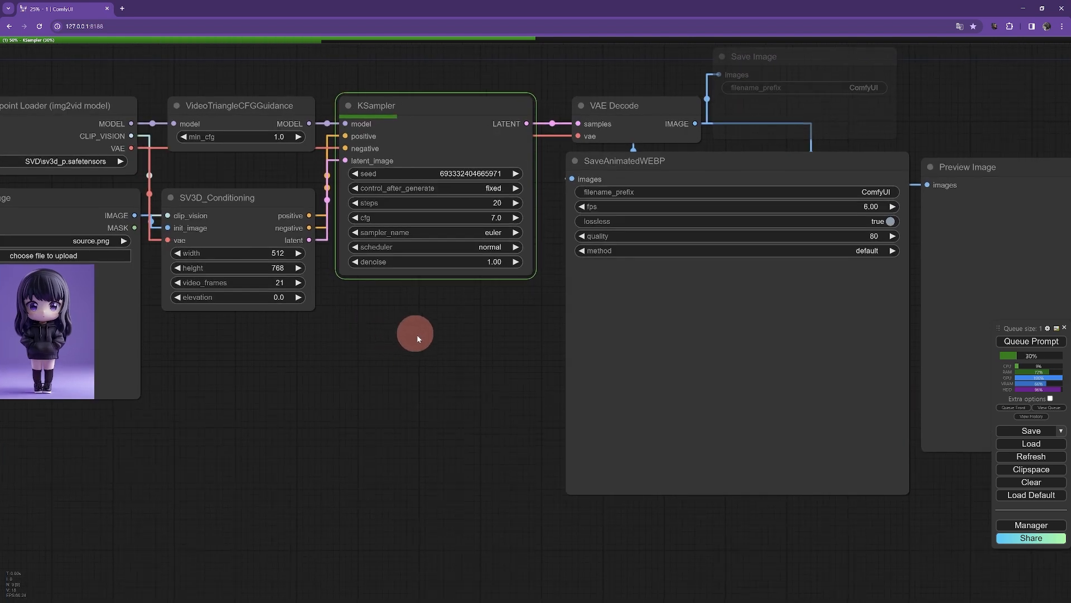
drag(416, 334, 457, 380)
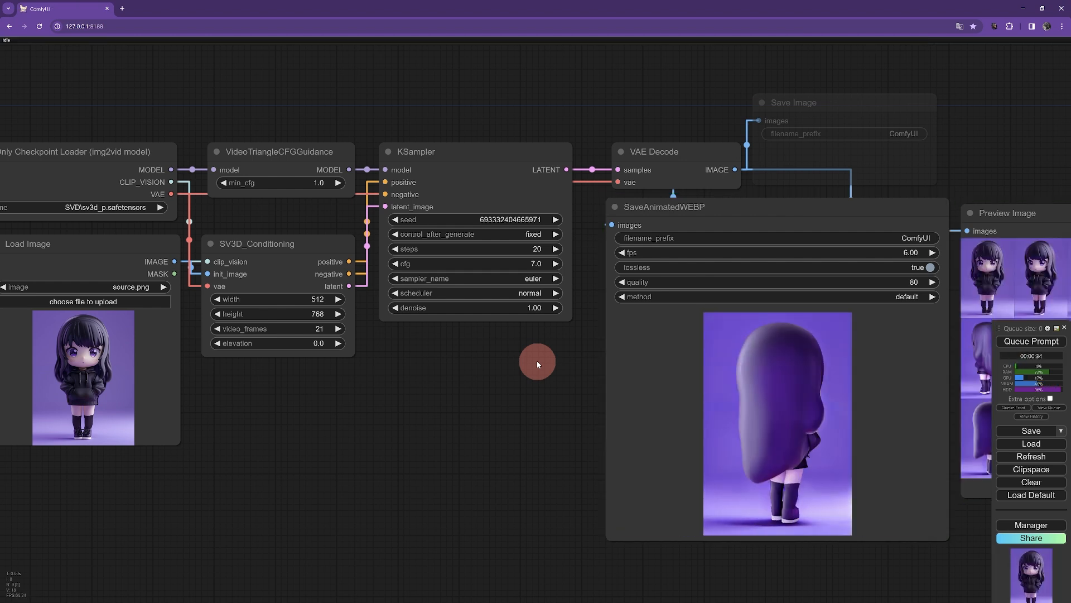
drag(530, 344, 155, 362)
scroll(175, 375, down, 1)
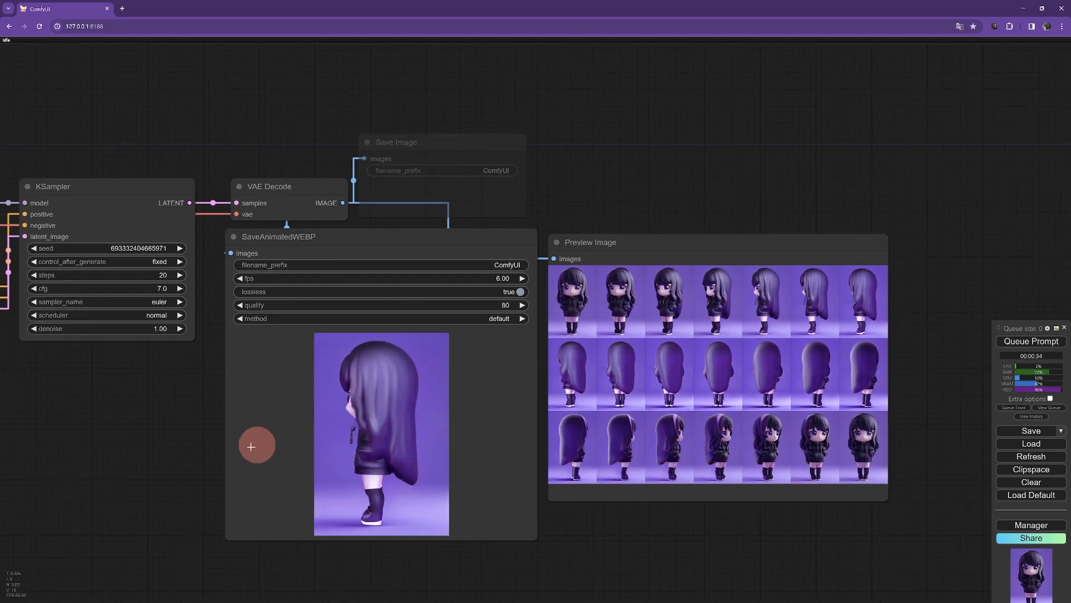
scroll(227, 450, up, 2)
scroll(718, 487, down, 3)
scroll(721, 491, down, 2)
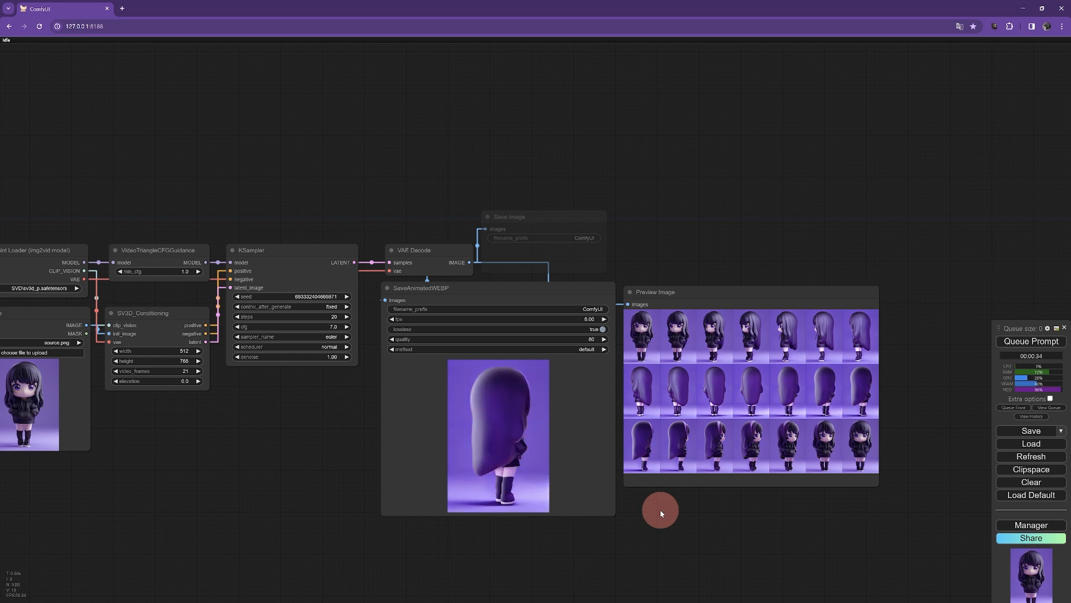
scroll(660, 510, up, 2)
scroll(665, 512, up, 2)
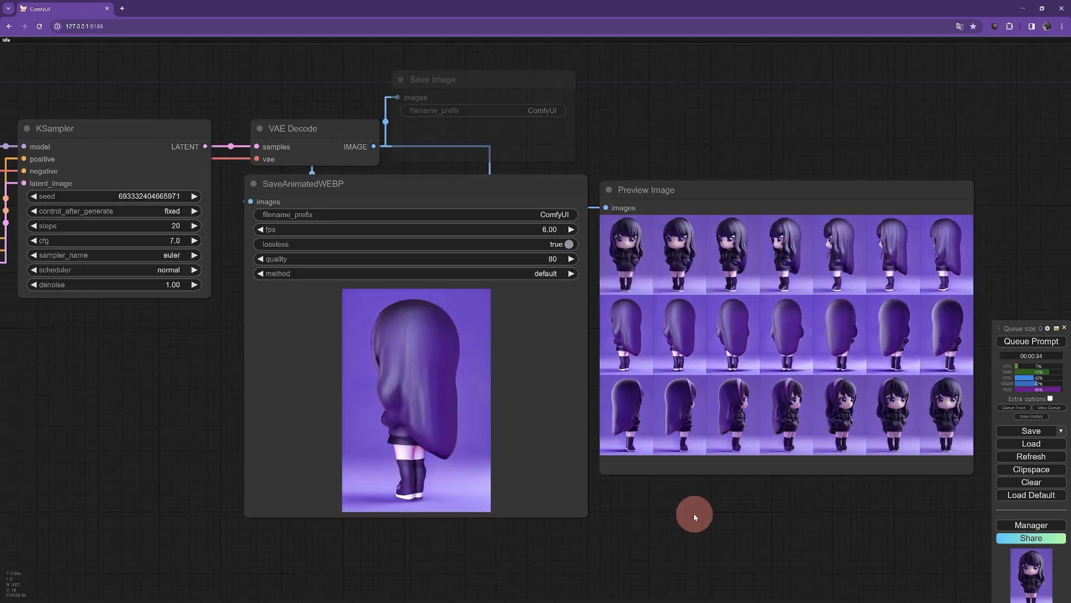
scroll(691, 514, up, 3)
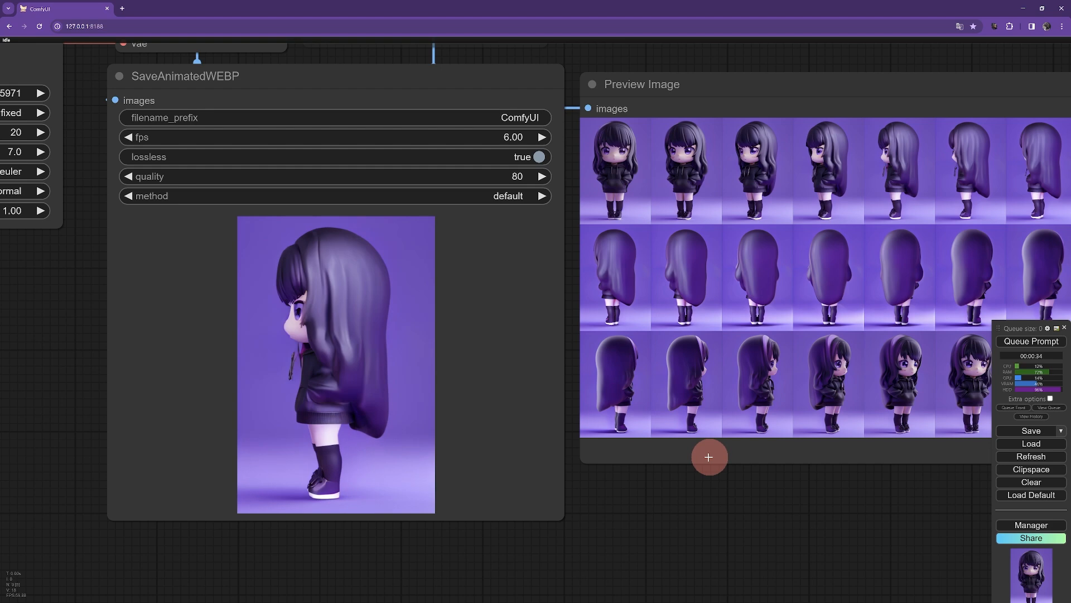
scroll(447, 462, up, 6)
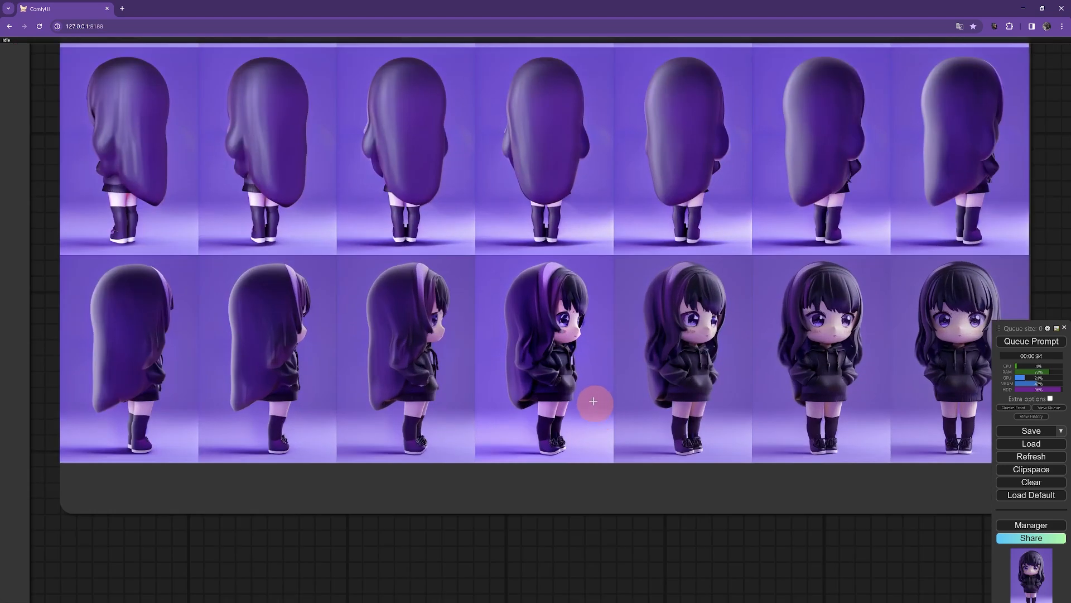
drag(593, 215, 621, 583)
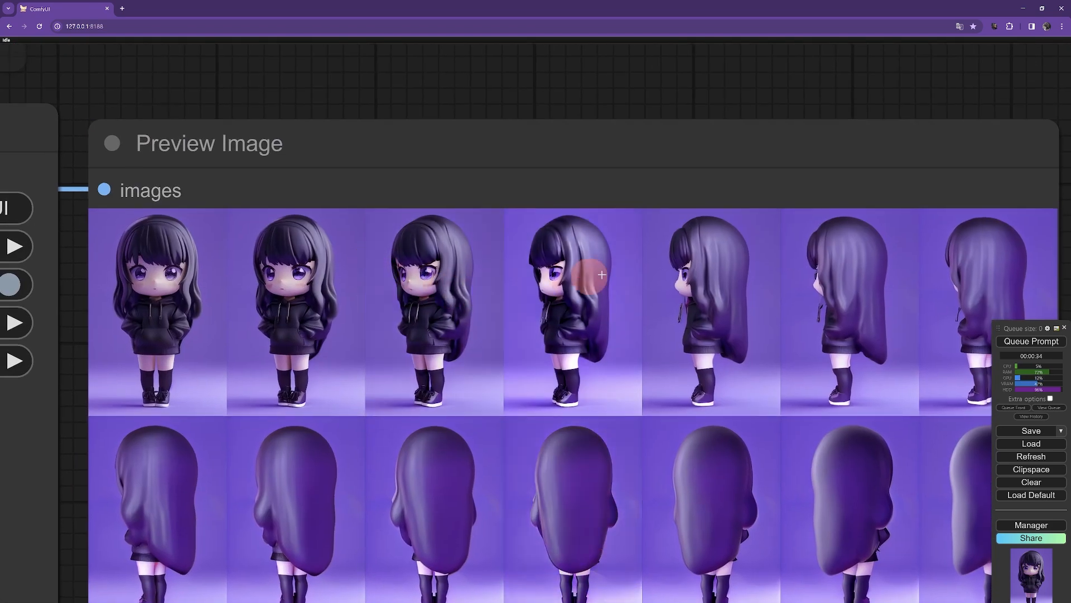
scroll(531, 440, down, 6)
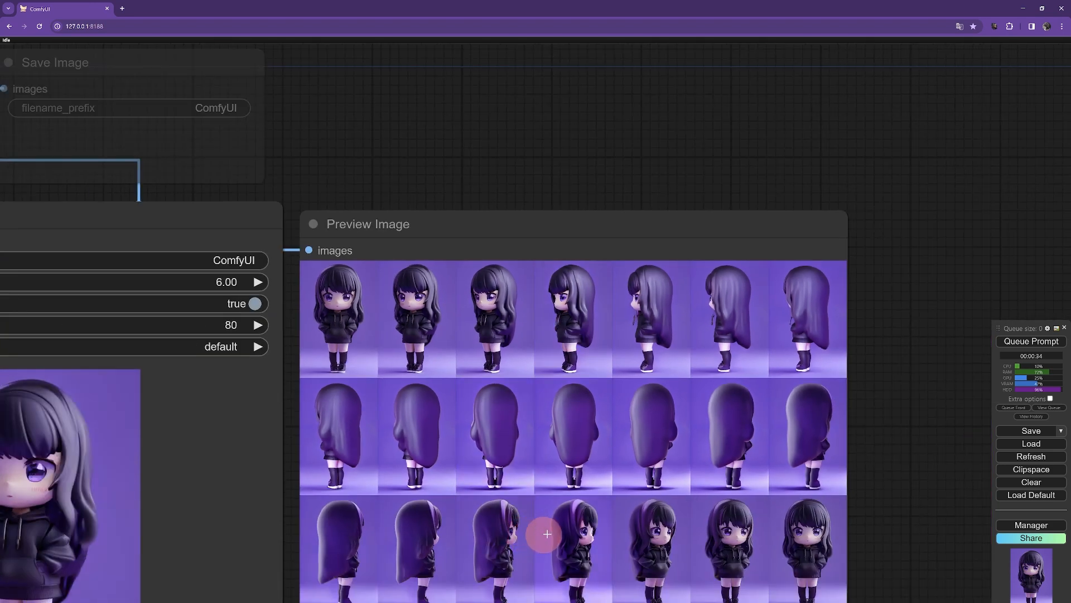
drag(485, 474, 809, 268)
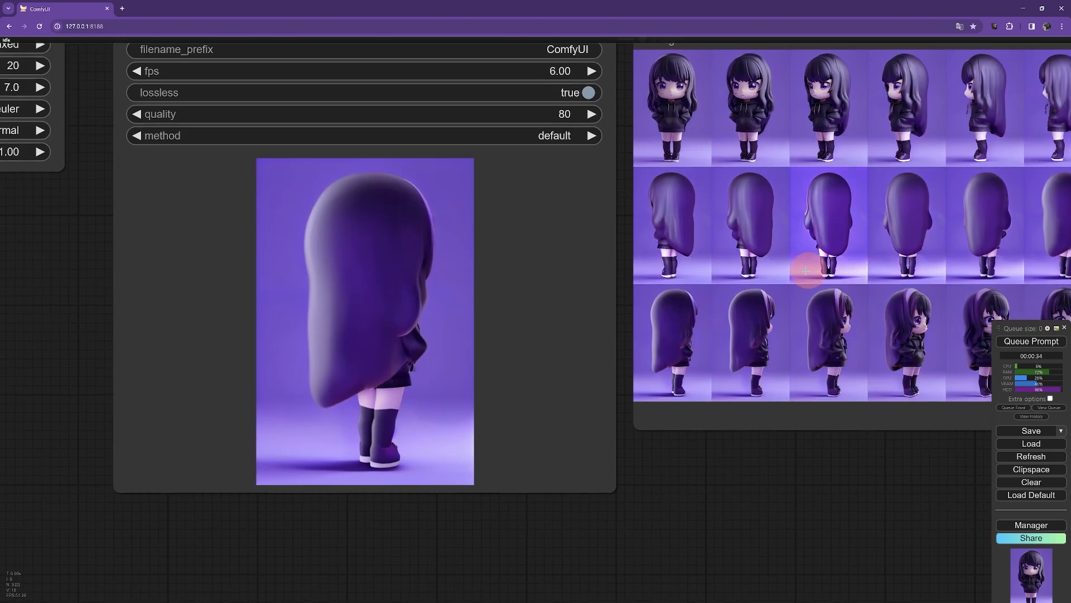
drag(596, 311, 581, 354)
scroll(587, 355, down, 2)
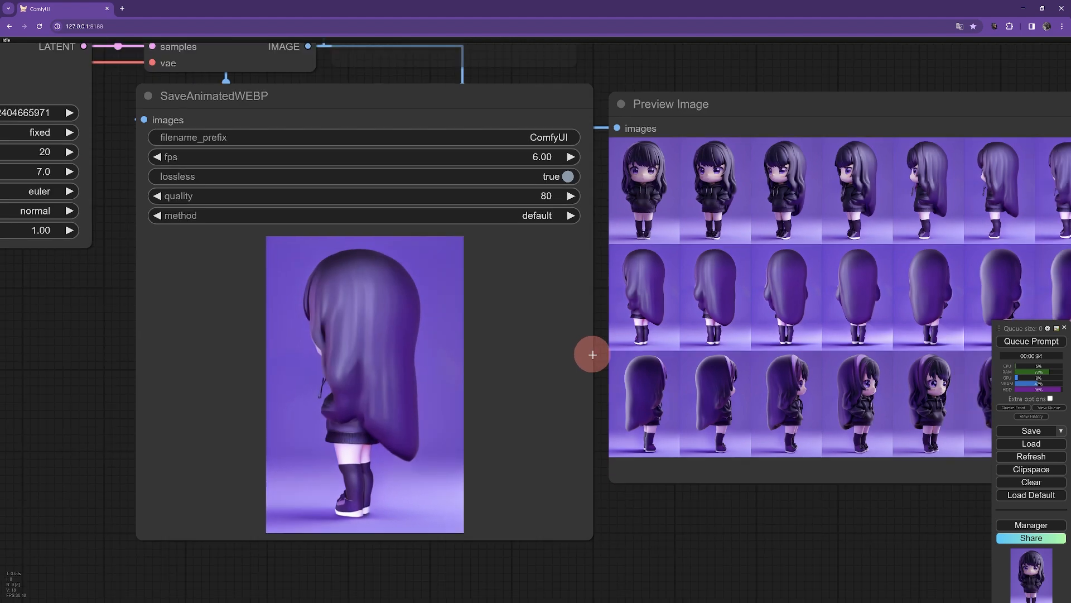
scroll(386, 366, down, 3)
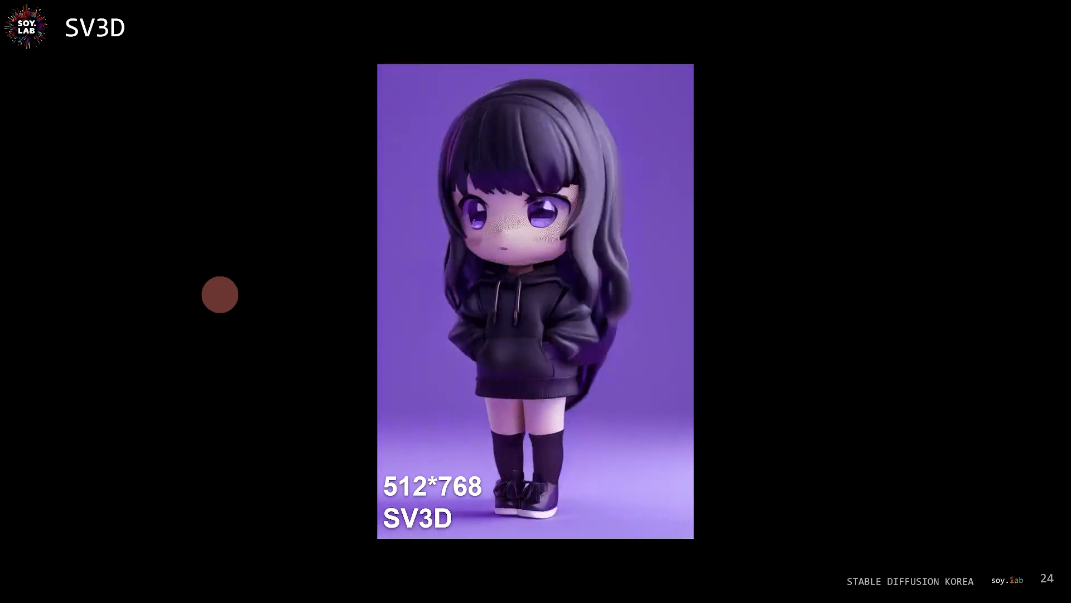
click(224, 295)
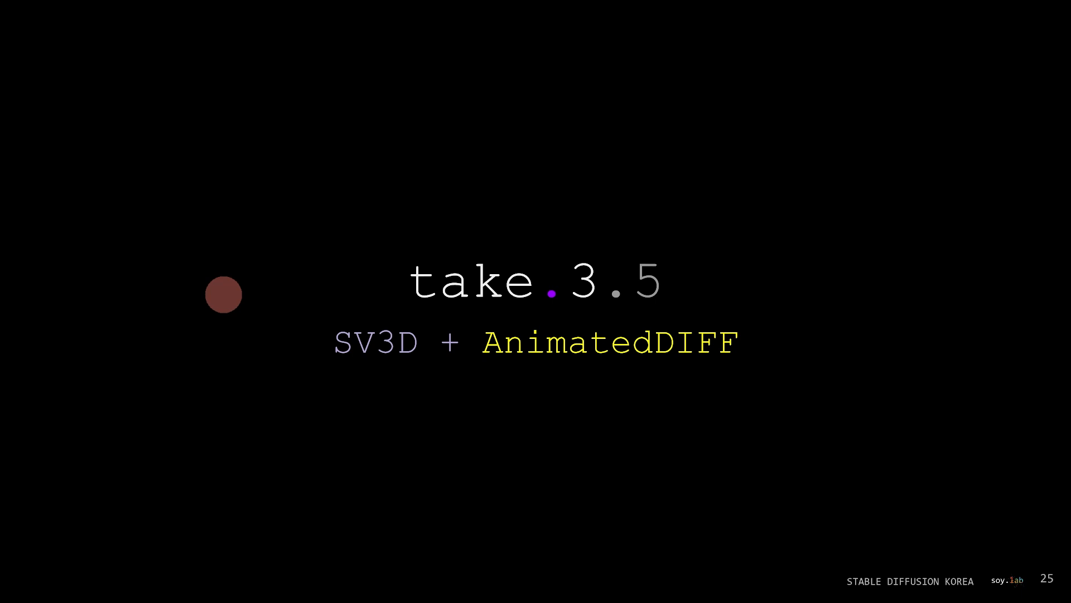
mouse_move(657, 305)
mouse_down()
mouse_move(588, 293)
mouse_move(627, 316)
mouse_up()
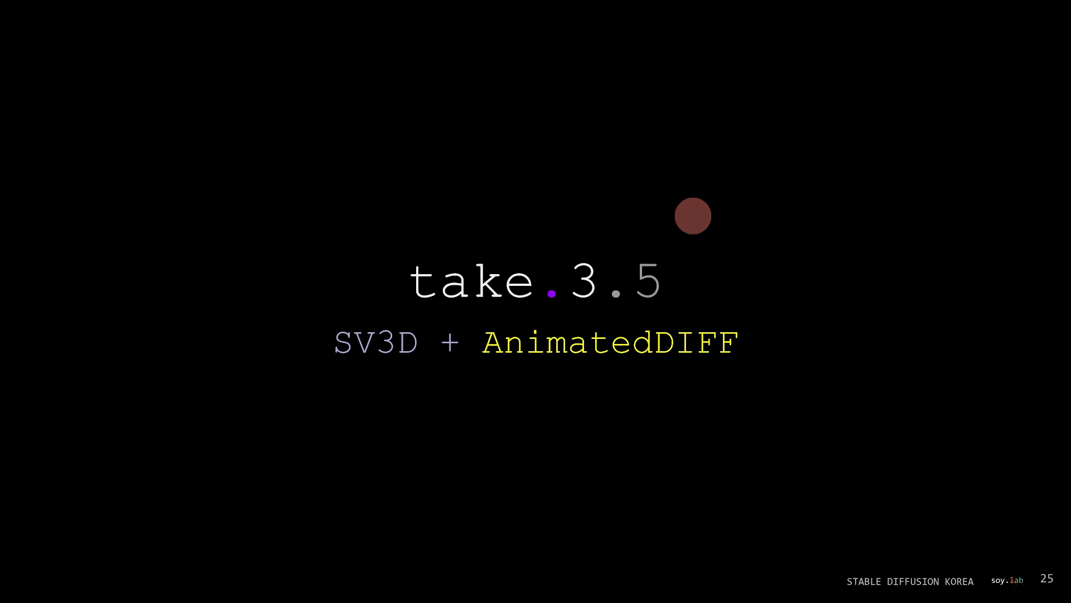
key(Right)
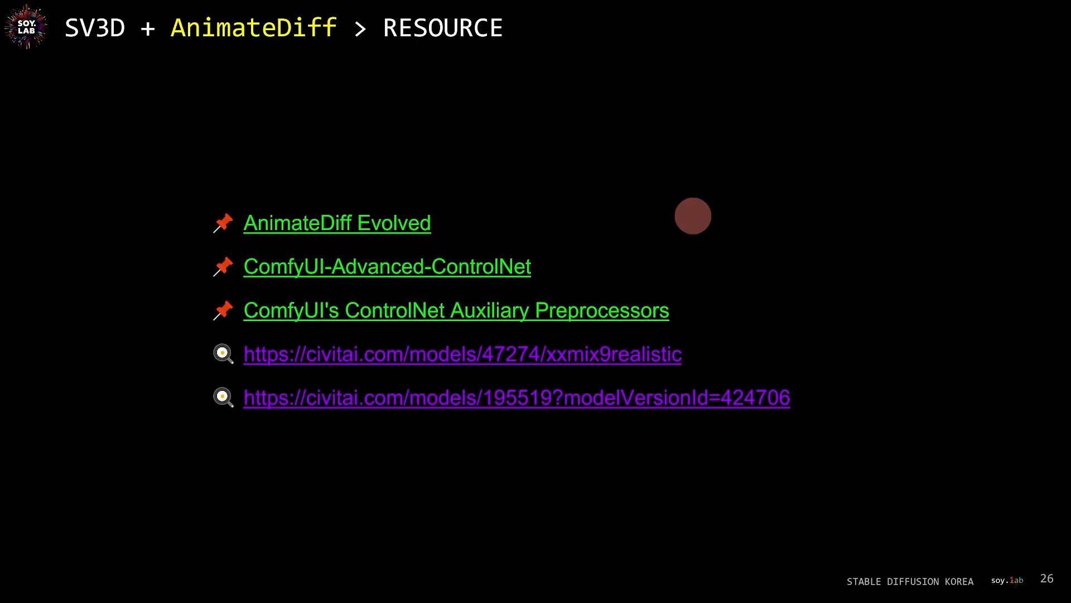
drag(211, 159, 240, 539)
mouse_move(490, 121)
mouse_down()
mouse_move(531, 137)
mouse_move(569, 108)
mouse_move(638, 95)
mouse_up()
drag(490, 202, 677, 138)
drag(454, 112, 479, 190)
drag(466, 102, 692, 109)
key(e)
key(Escape)
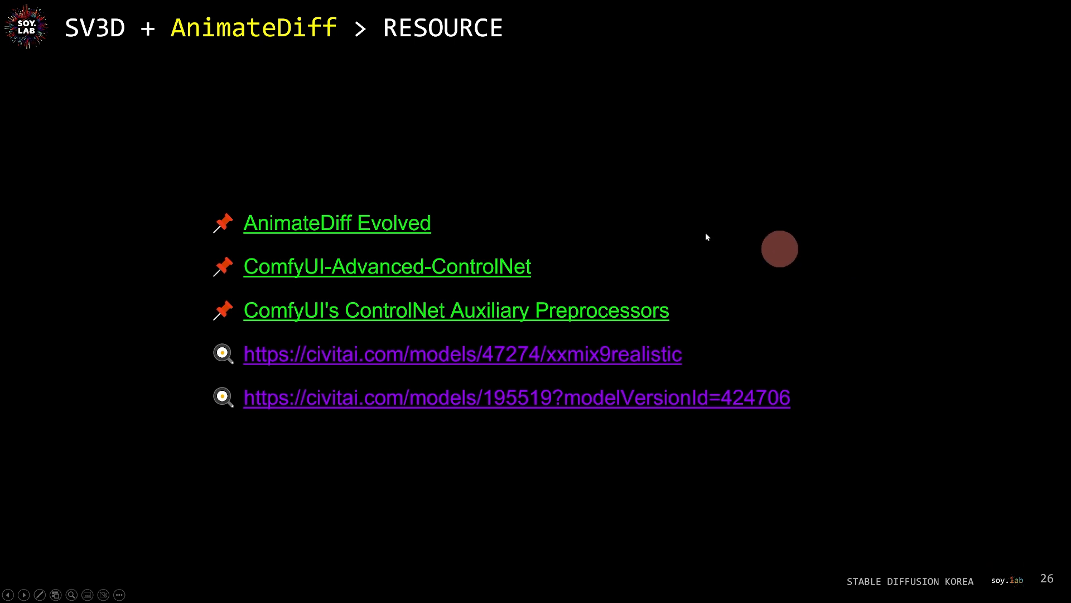
key(Right)
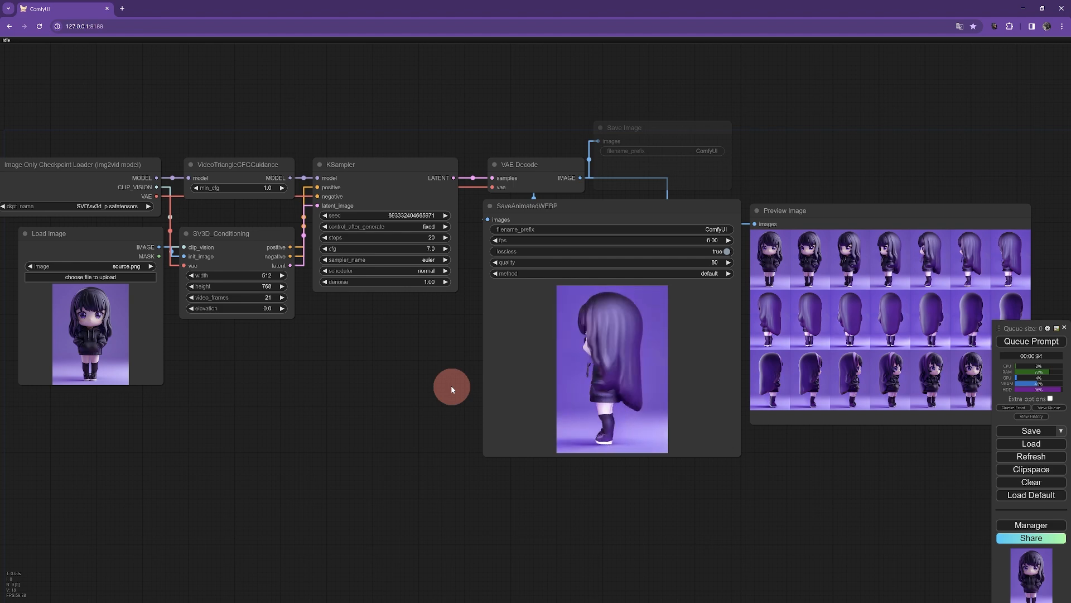
scroll(452, 391, down, 1)
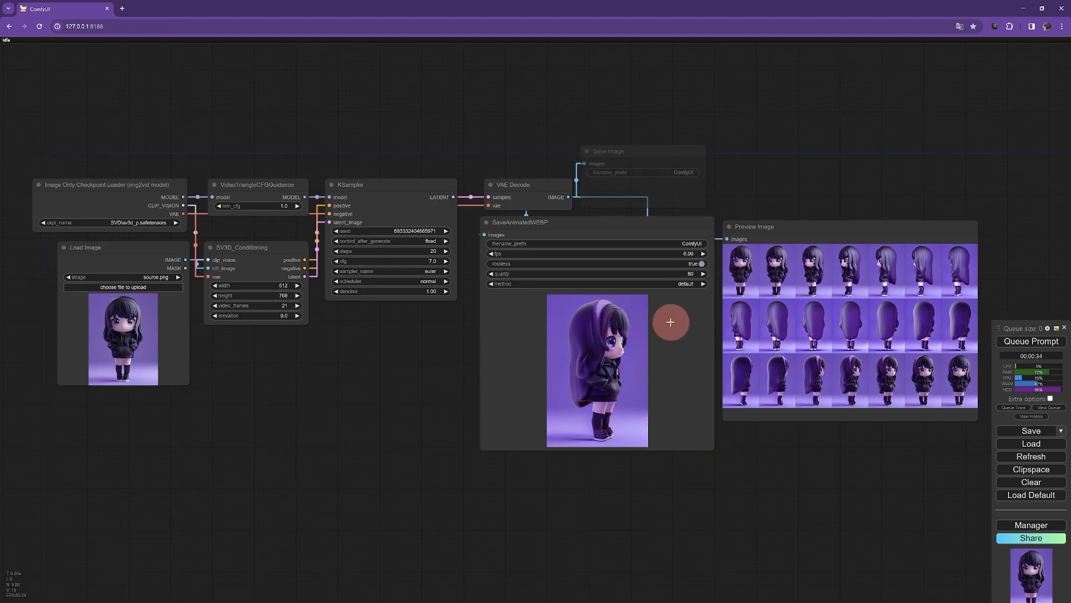
scroll(791, 111, up, 3)
drag(650, 171, 660, 98)
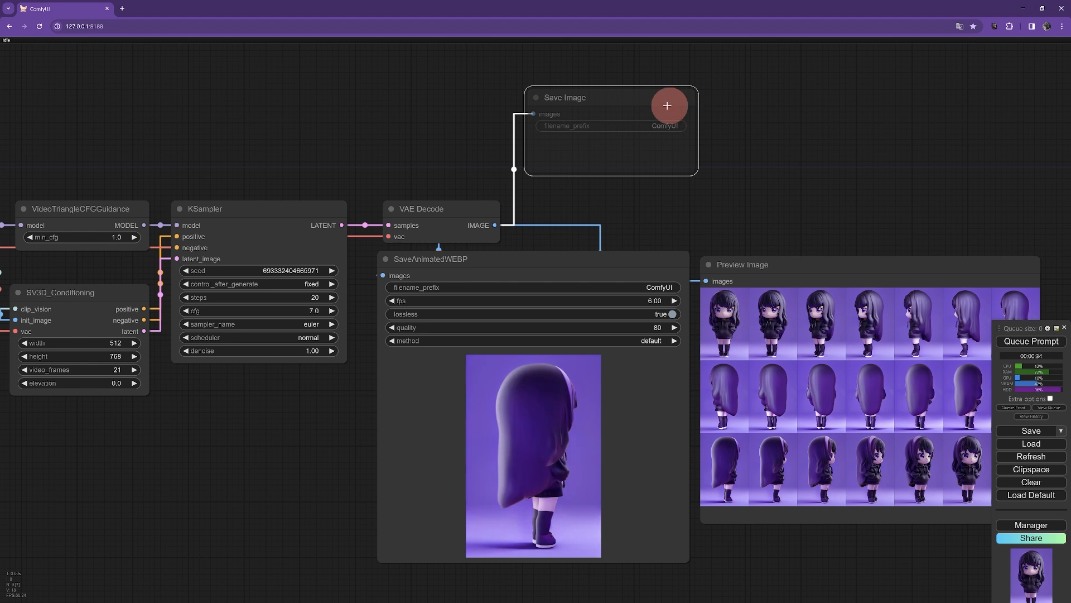
mouse_move(657, 102)
mouse_down()
mouse_move(623, 114)
mouse_move(636, 103)
mouse_move(658, 120)
mouse_up()
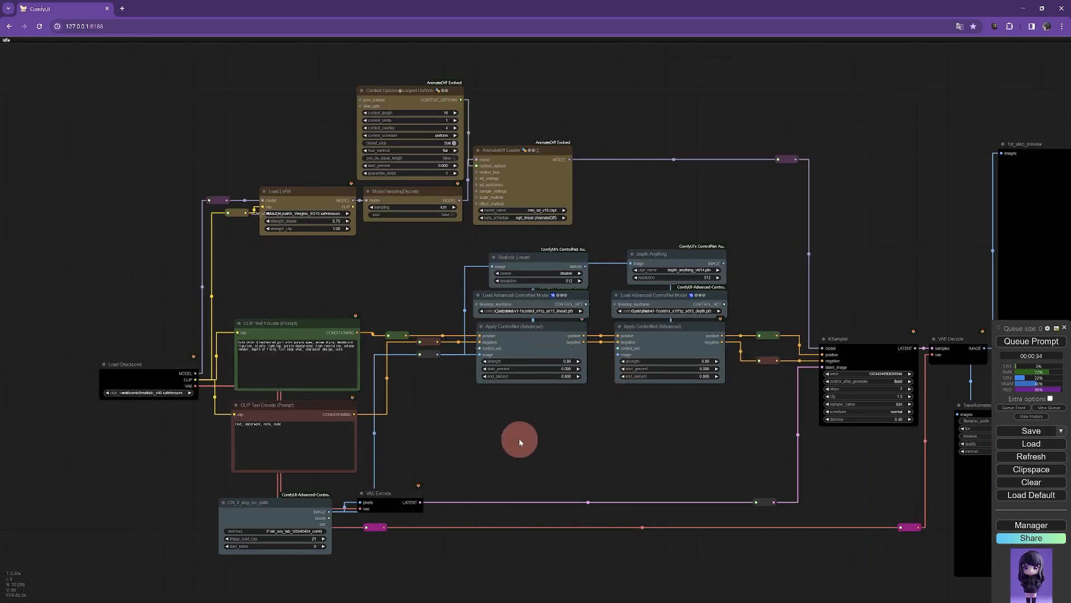
Step: Examine the AnimateDiff workflow's prompt, checkpoint, ControlNet and image-source nodes
scroll(494, 449, up, 3)
drag(680, 462, 878, 394)
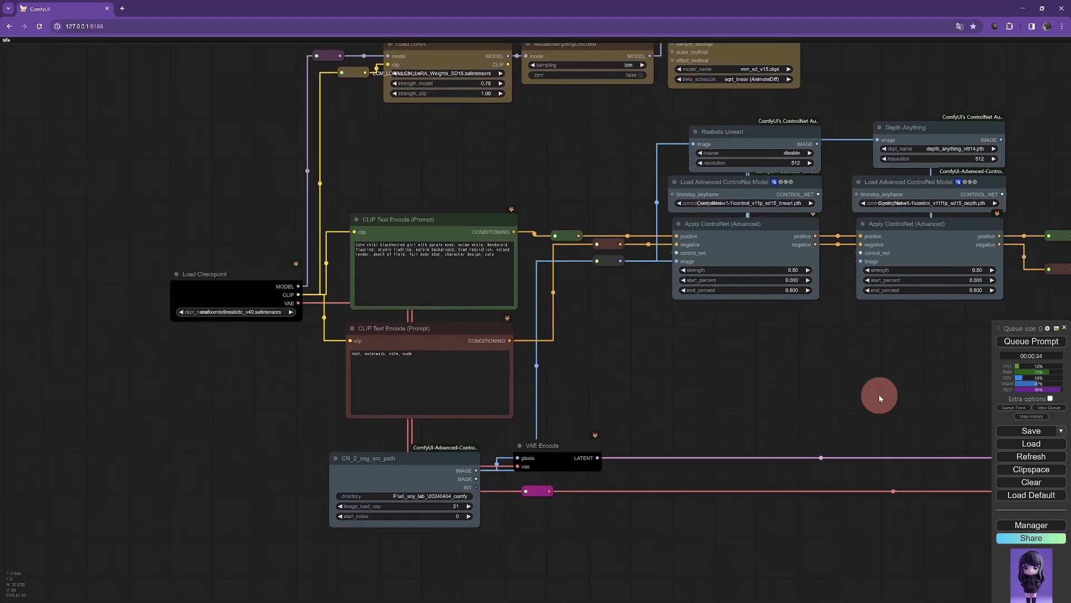
scroll(736, 420, down, 1)
scroll(736, 419, up, 3)
drag(630, 310, 653, 310)
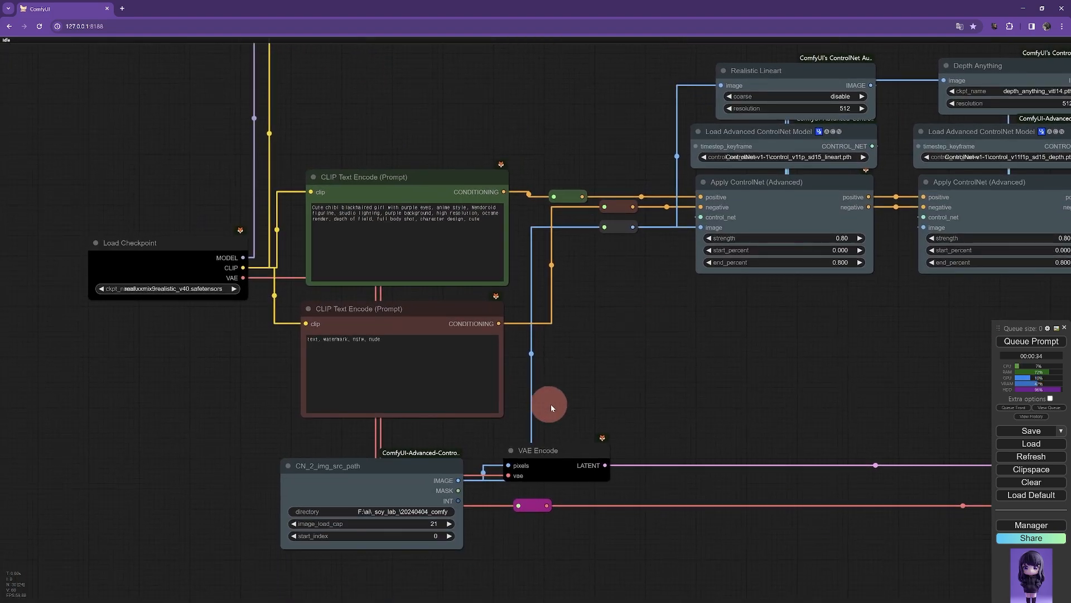
drag(577, 408, 651, 283)
scroll(585, 377, up, 4)
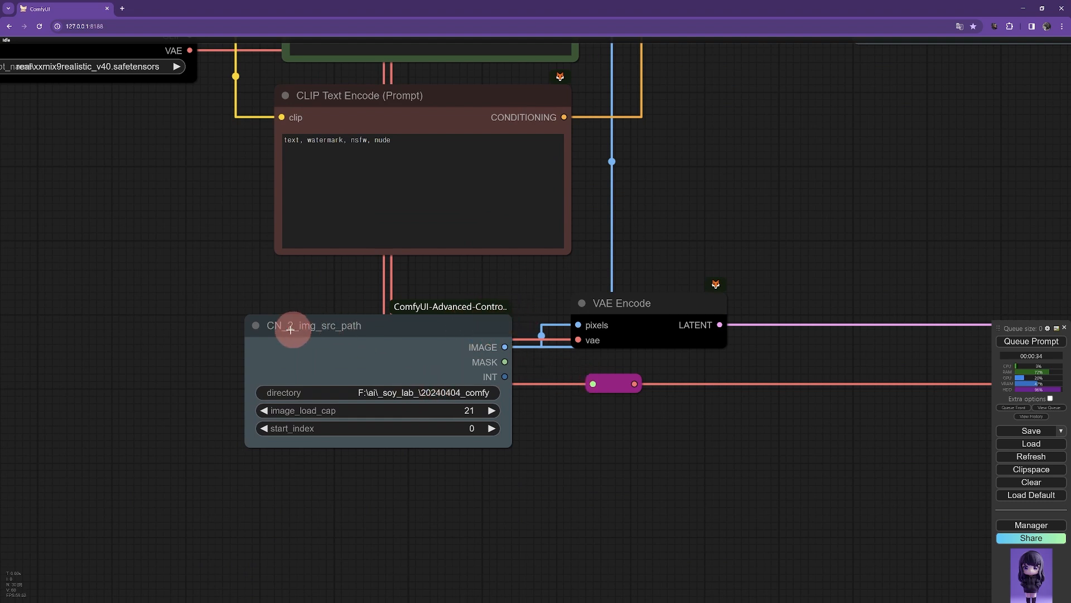
Step: Check the directory path of the CN_2_img_src_path node and browse its folder of SV3D frames
click(386, 393)
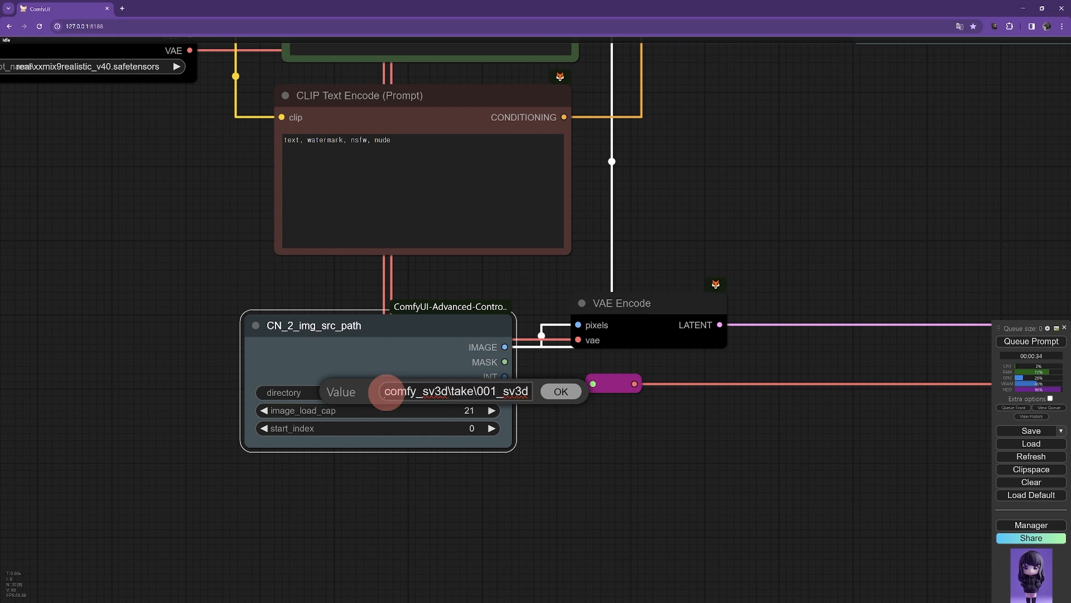
click(414, 380)
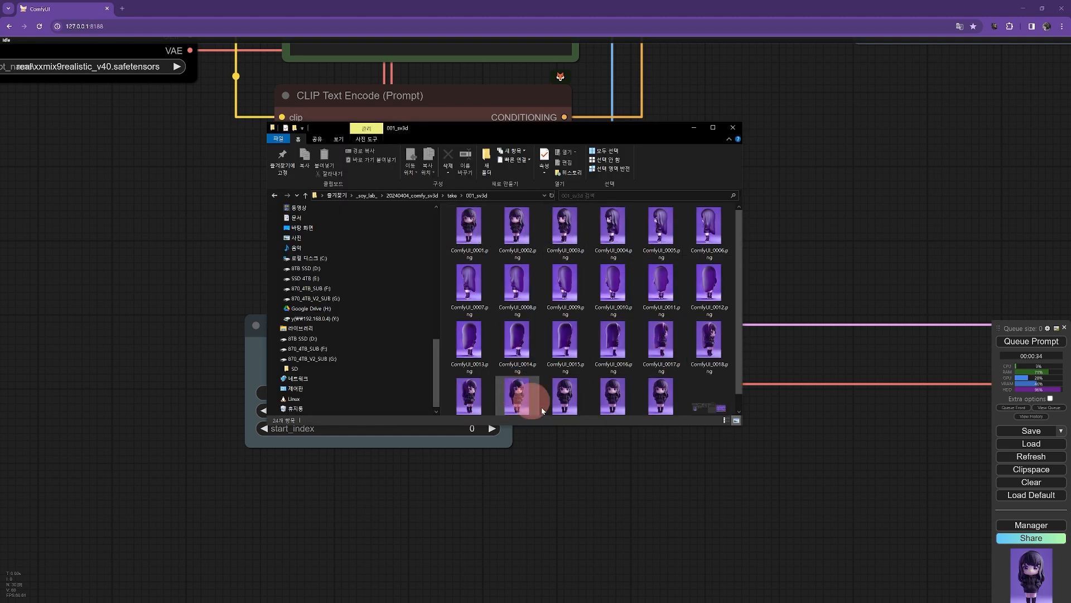
click(732, 127)
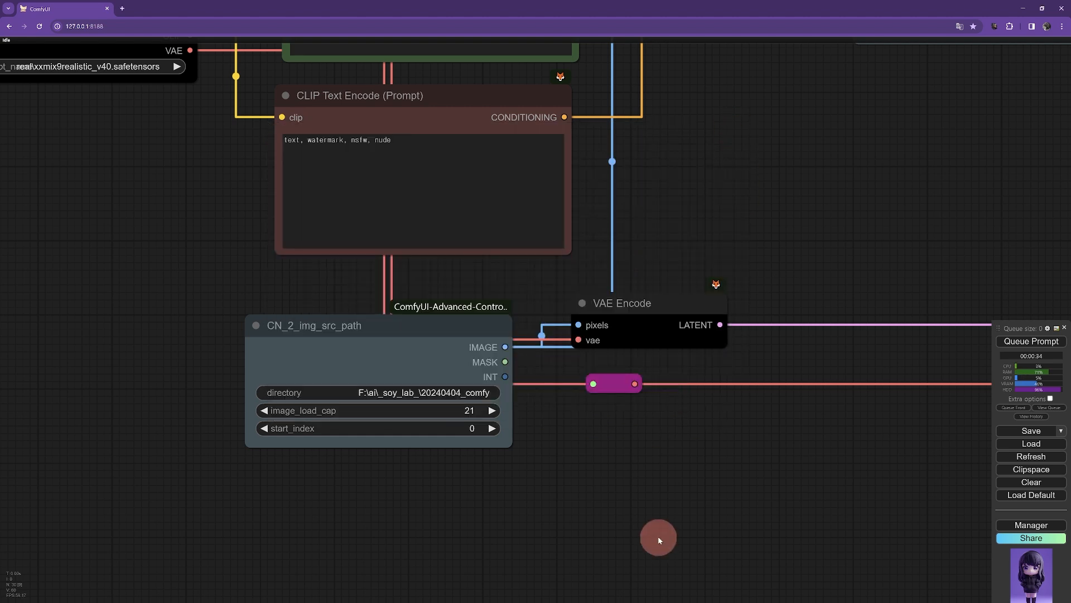
click(455, 397)
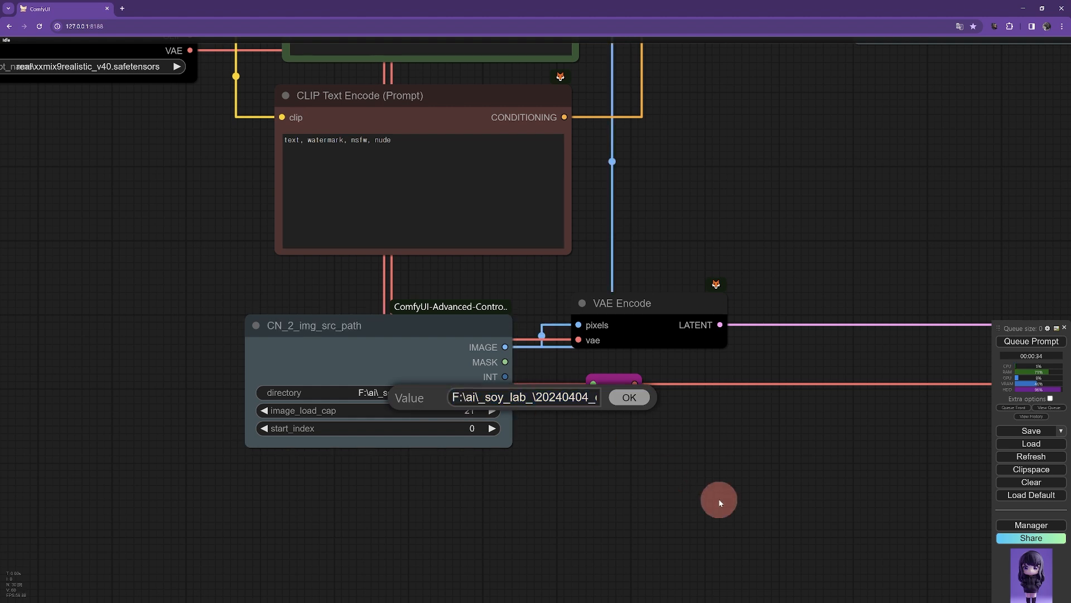
scroll(731, 492, down, 5)
drag(856, 372, 712, 380)
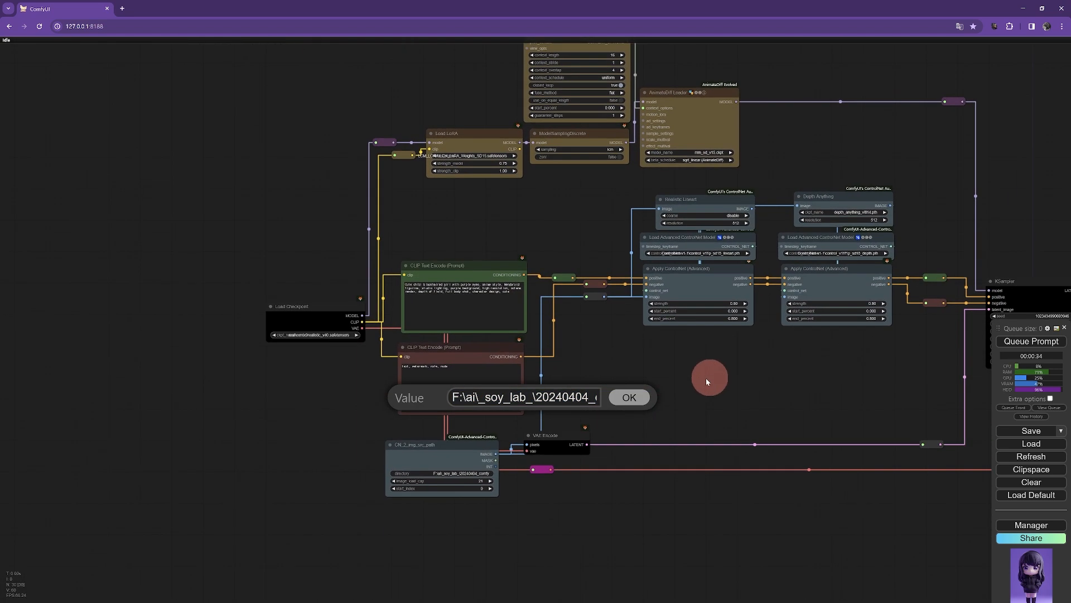
click(630, 398)
Step: Examine the checkpoint, LoRA, AnimateDiff Loader and ControlNet nodes of the workflow
scroll(254, 379, up, 9)
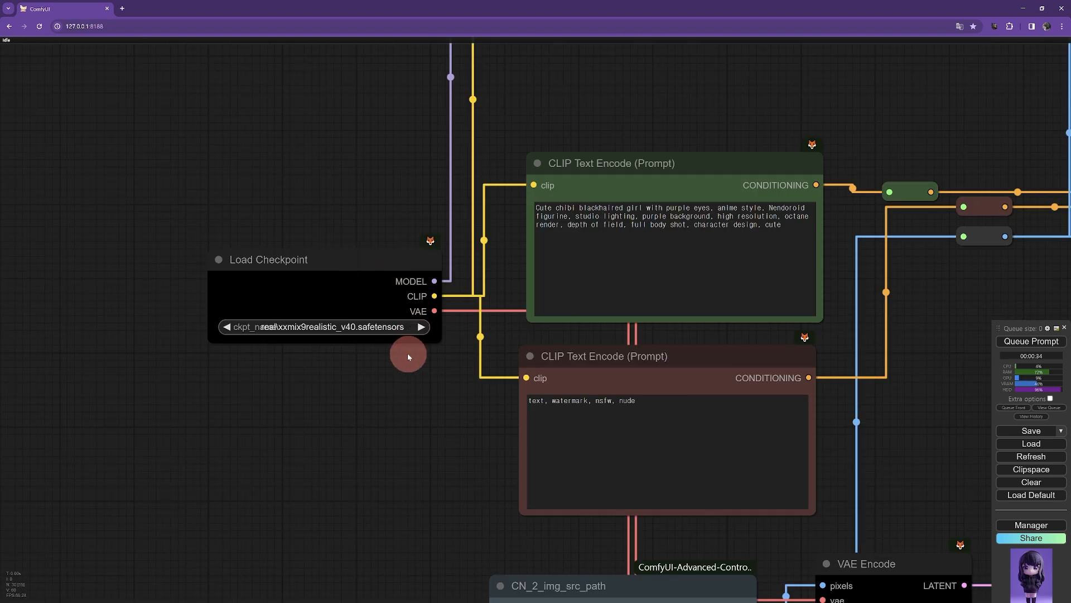
scroll(413, 385, down, 3)
drag(765, 95, 303, 221)
drag(690, 492, 484, 460)
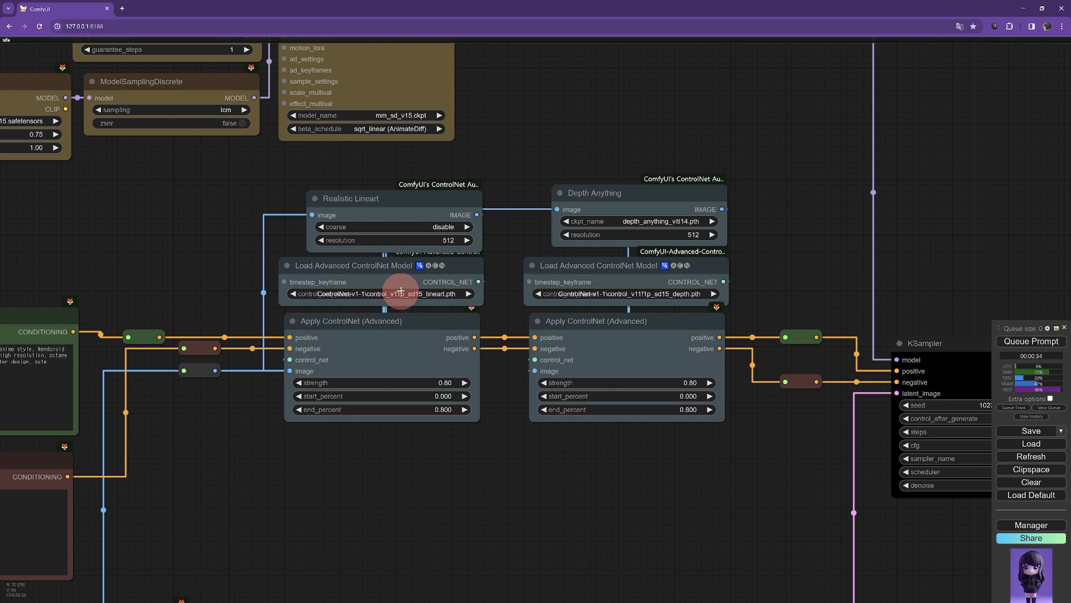
drag(182, 214, 462, 374)
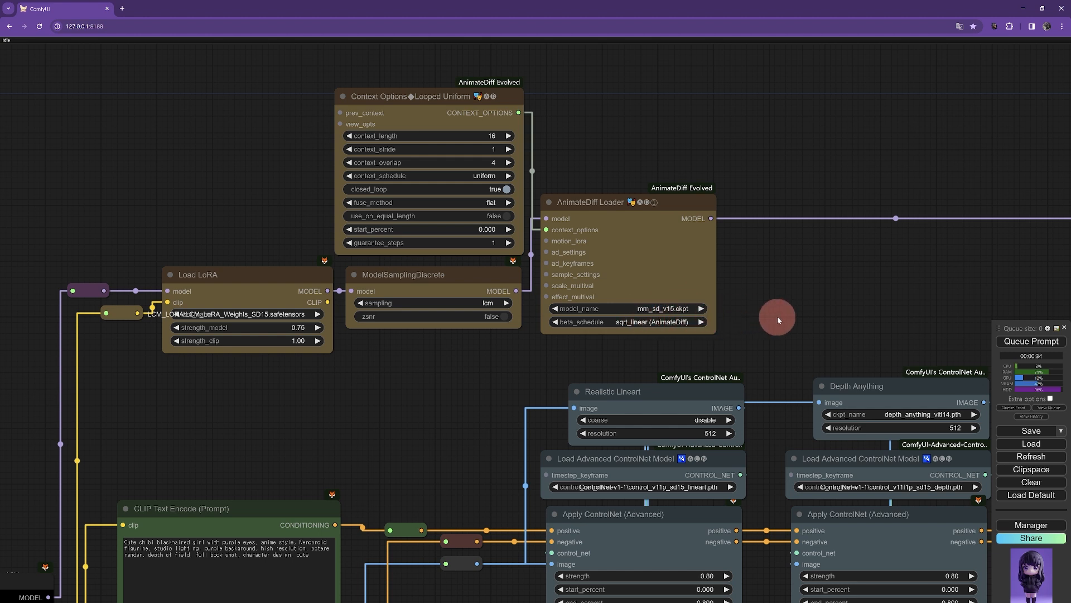
Step: Examine the KSampler, VAE Decode, preview and SaveAnimatedWEBP nodes at the end of the workflow
scroll(426, 411, down, 3)
drag(402, 411, 419, 363)
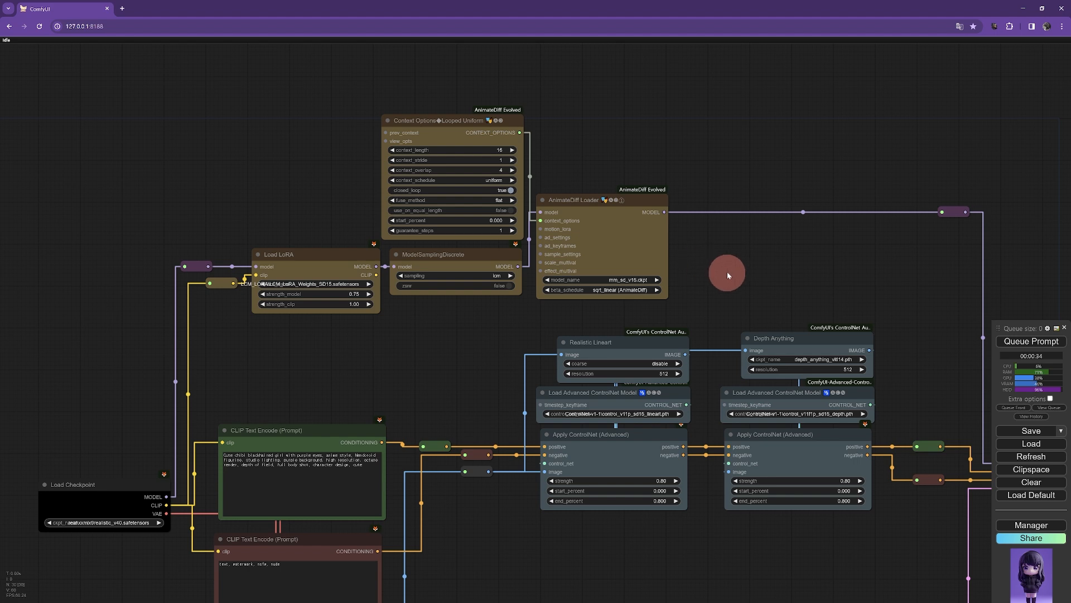
scroll(728, 275, up, 2)
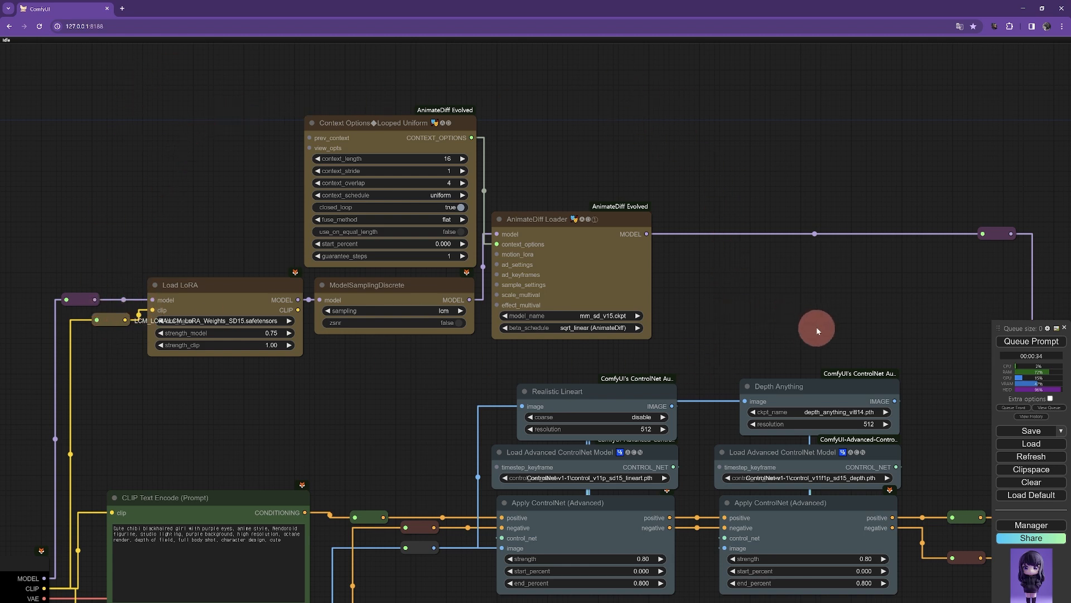
drag(841, 321, 257, 196)
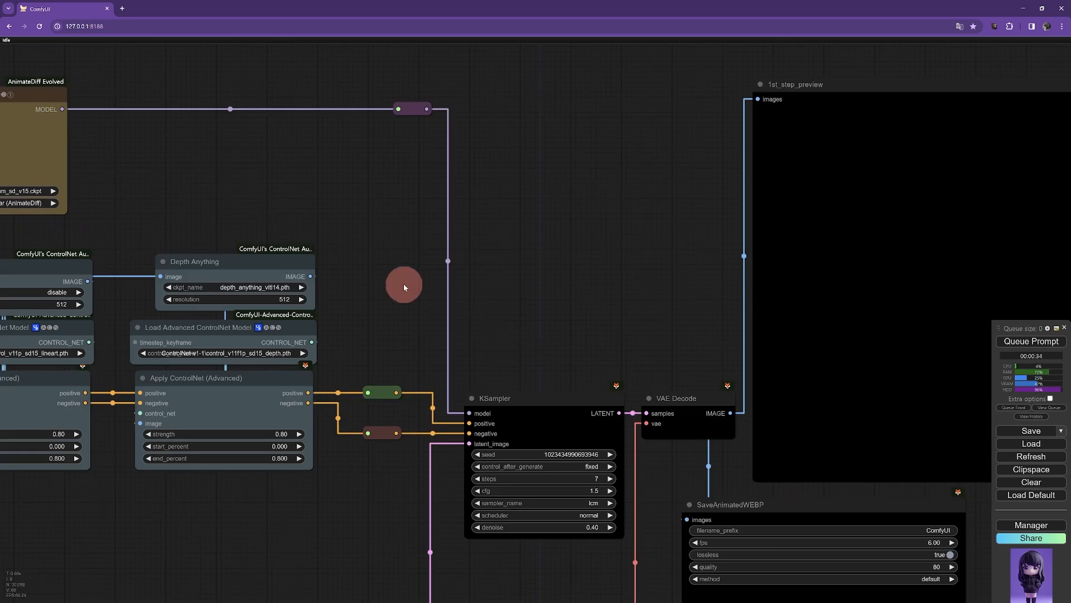
drag(385, 270, 835, 472)
drag(581, 378, 696, 377)
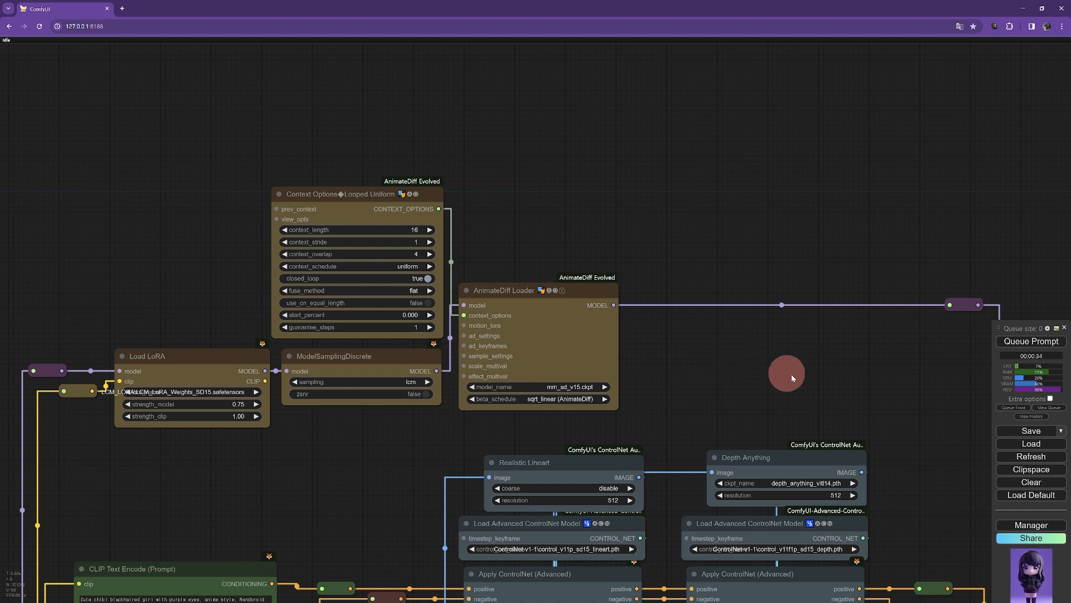
scroll(792, 374, down, 2)
drag(754, 376, 590, 230)
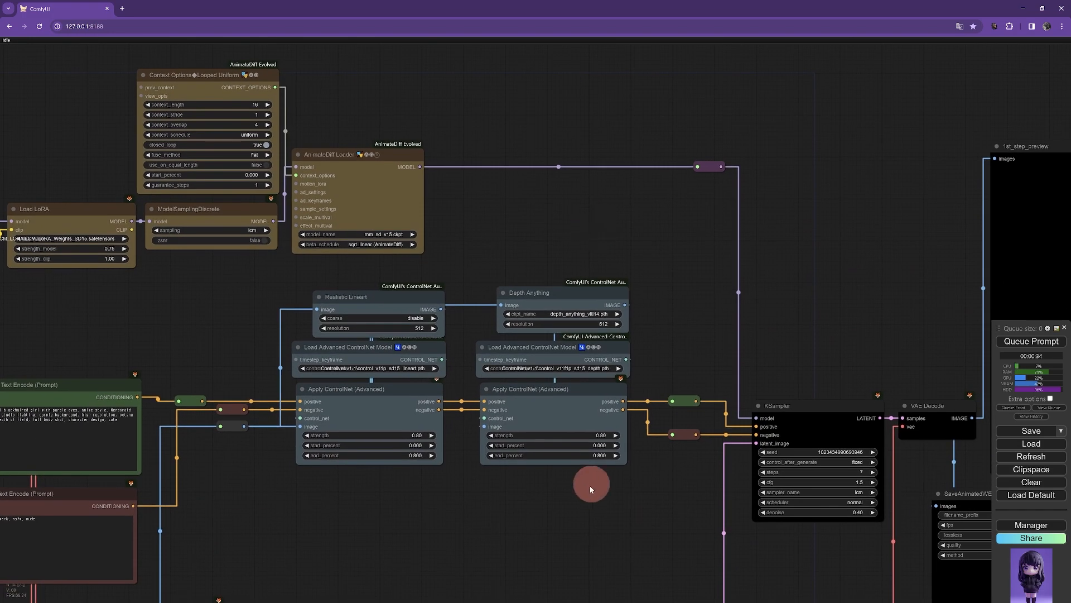
Step: Queue the AnimateDiff ControlNet workflow to render the frames
scroll(587, 504, down, 4)
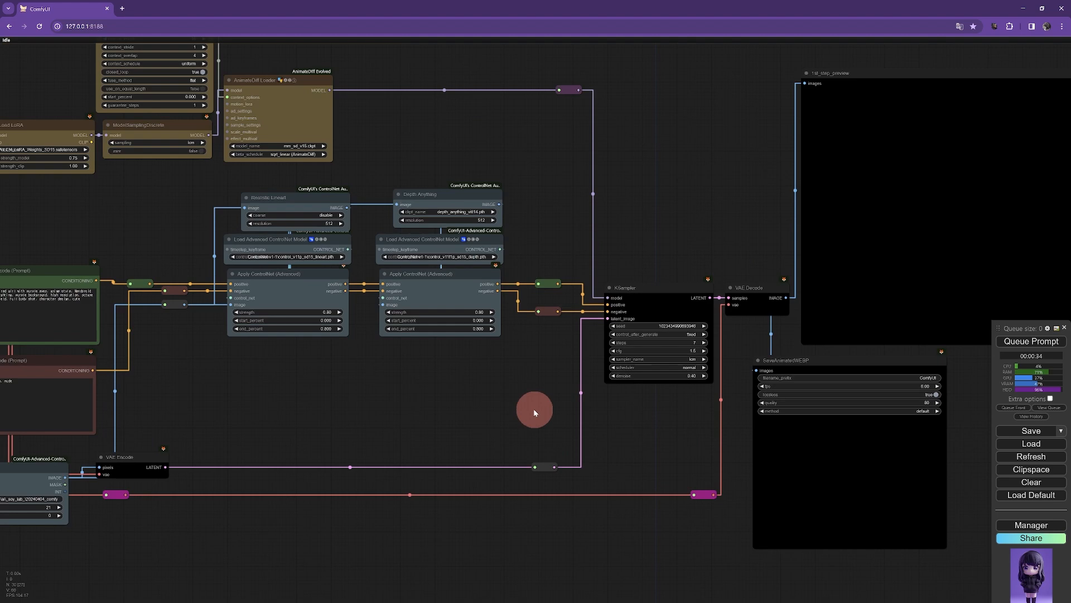
scroll(483, 403, down, 1)
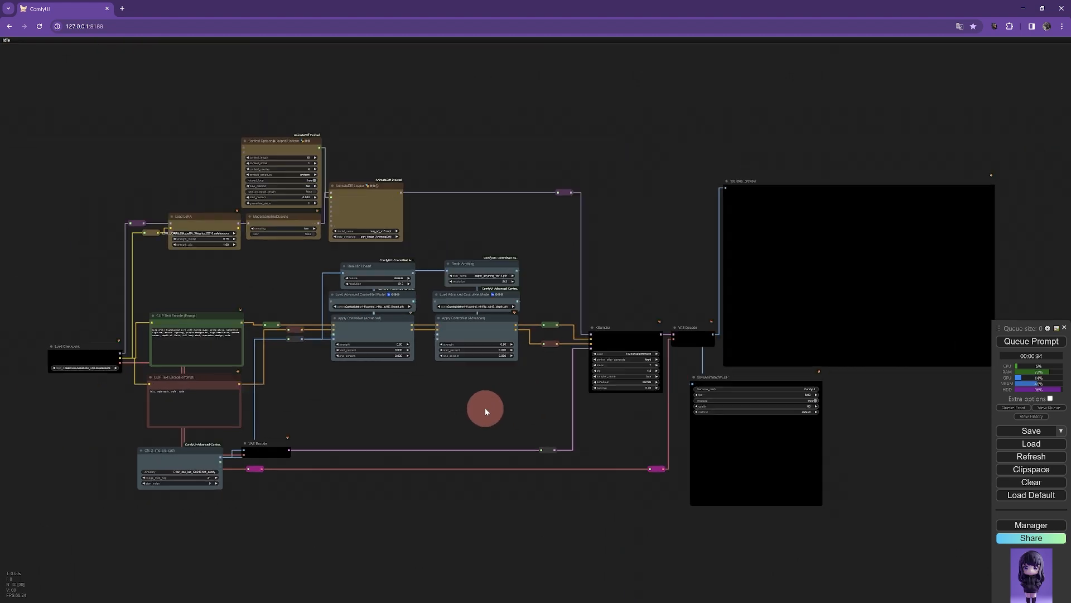
scroll(270, 385, up, 8)
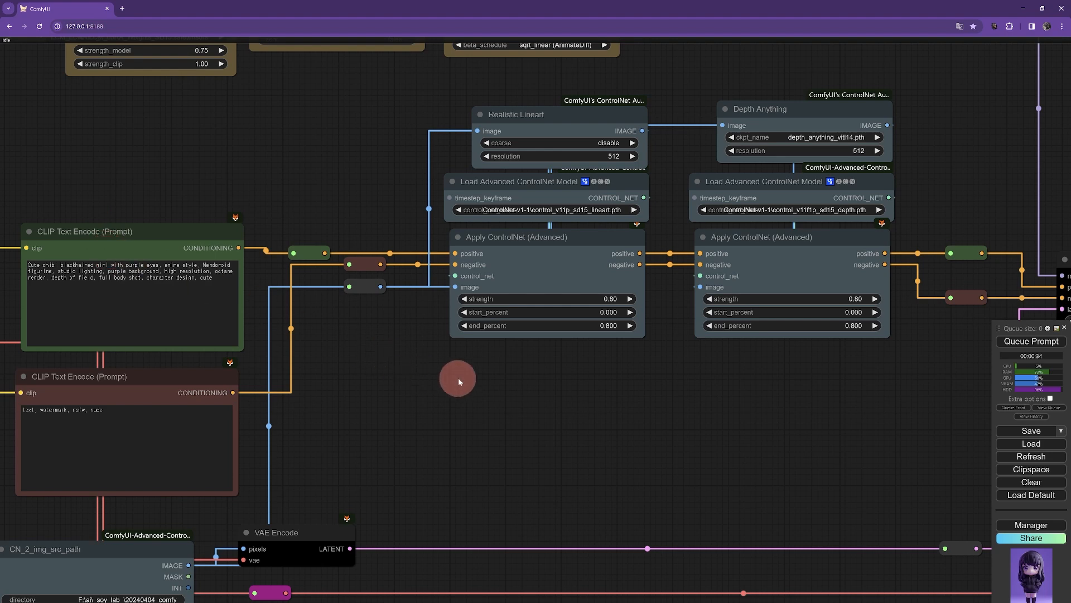
scroll(586, 405, down, 5)
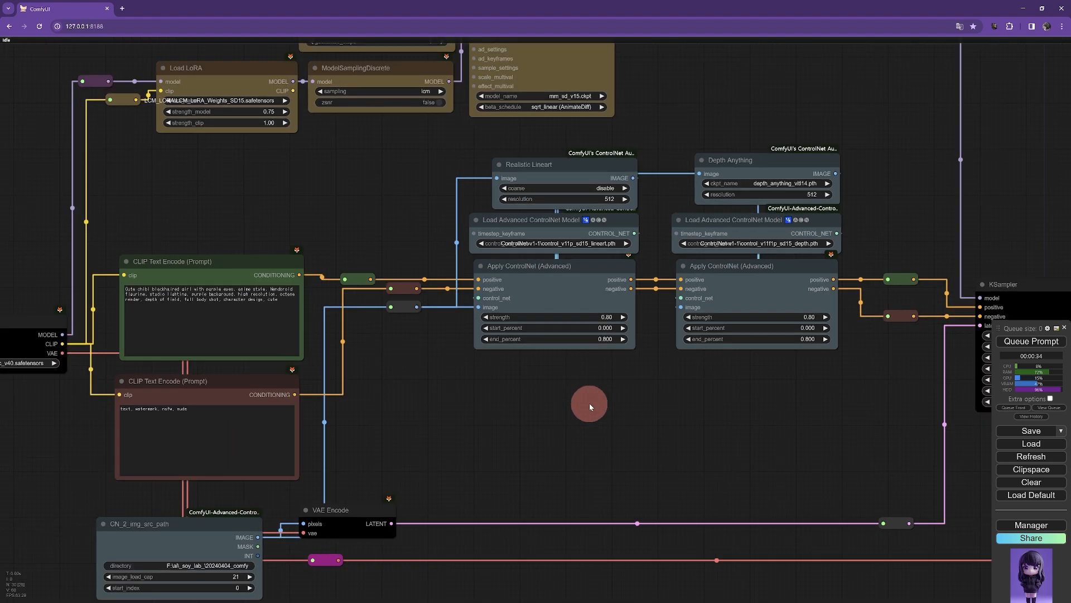
drag(730, 419, 498, 411)
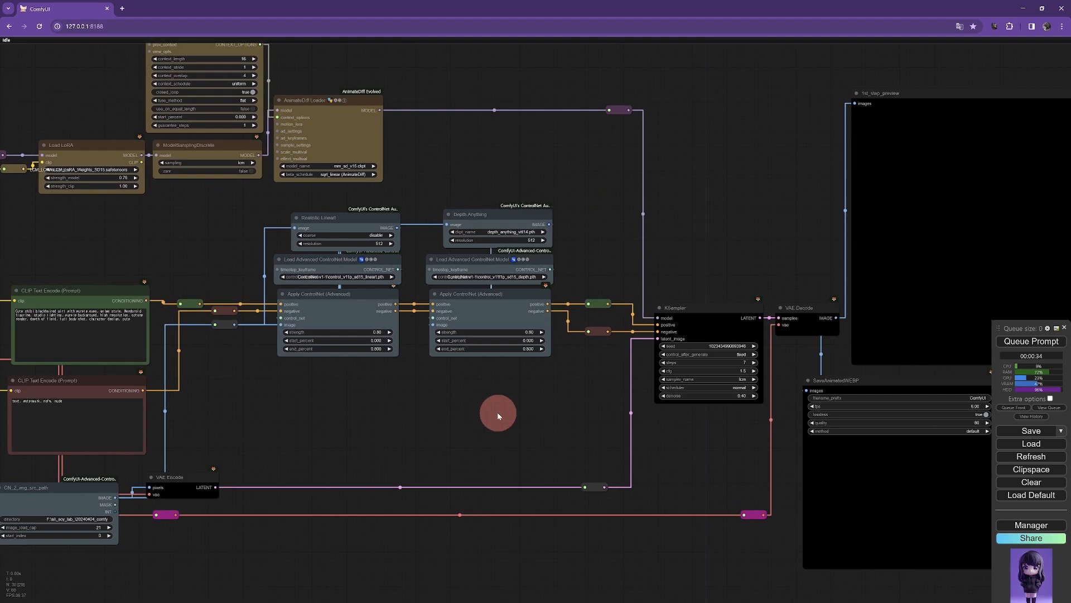
scroll(497, 411, down, 1)
scroll(497, 411, down, 1)
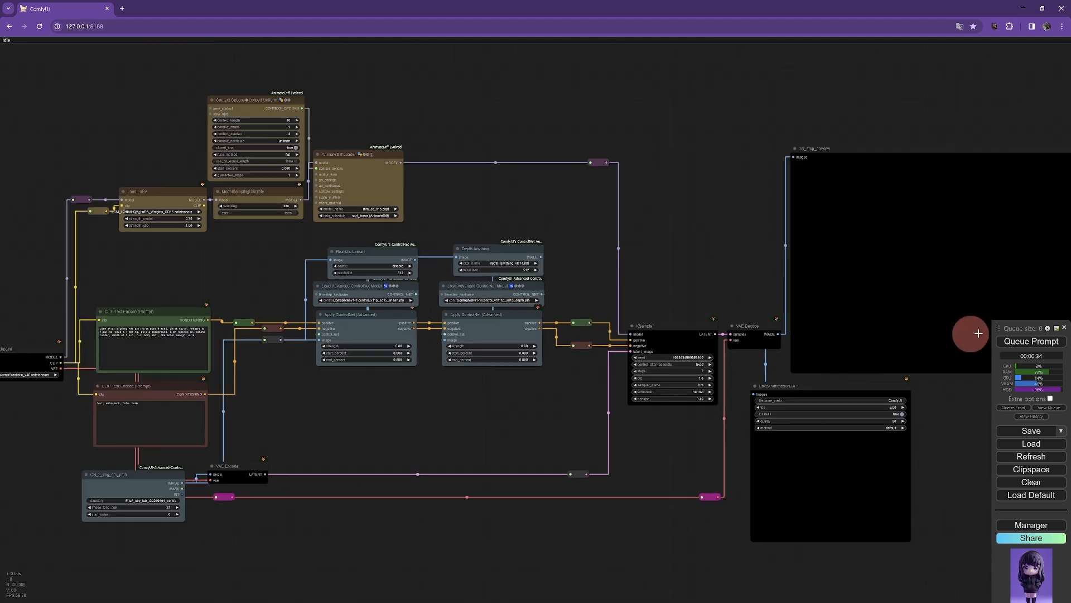
click(1031, 342)
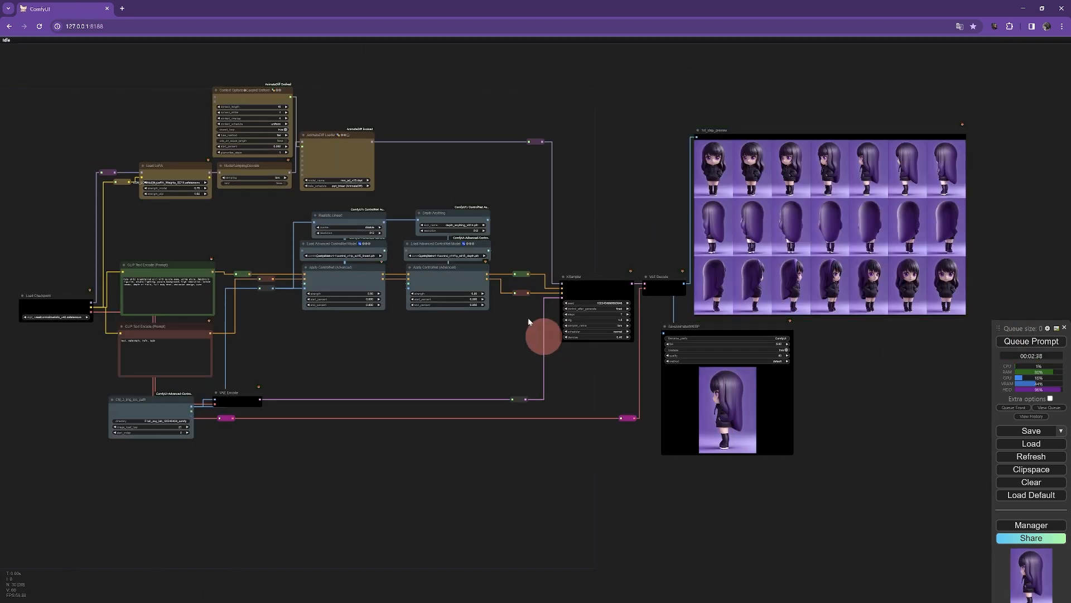
Step: Inspect the rendered frames in the preview grid and the animated WEBP output
scroll(571, 426, up, 4)
scroll(663, 433, up, 3)
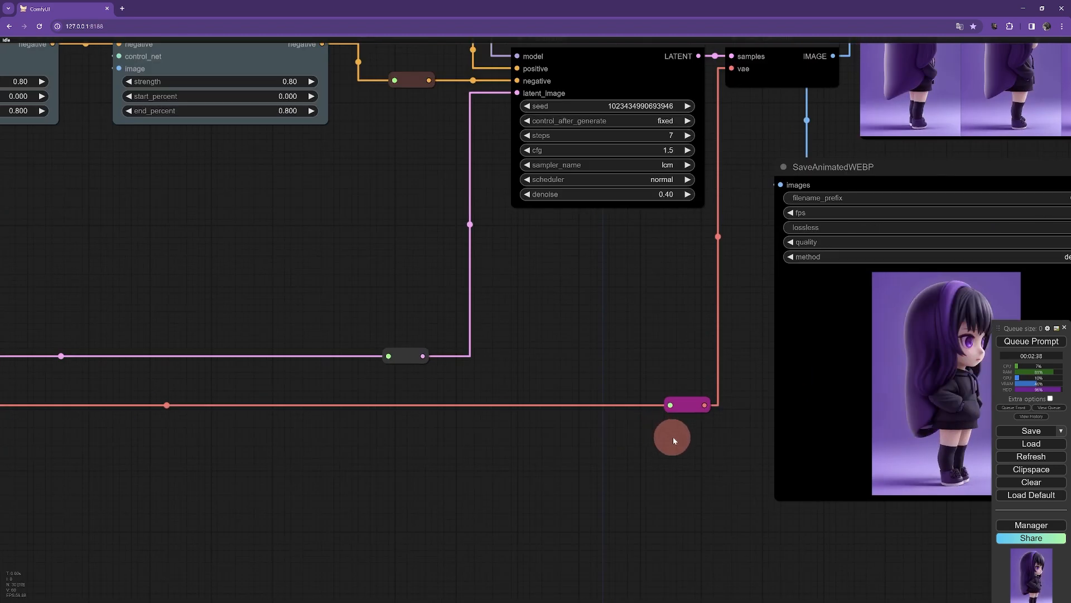
drag(662, 433, 241, 423)
scroll(618, 430, up, 2)
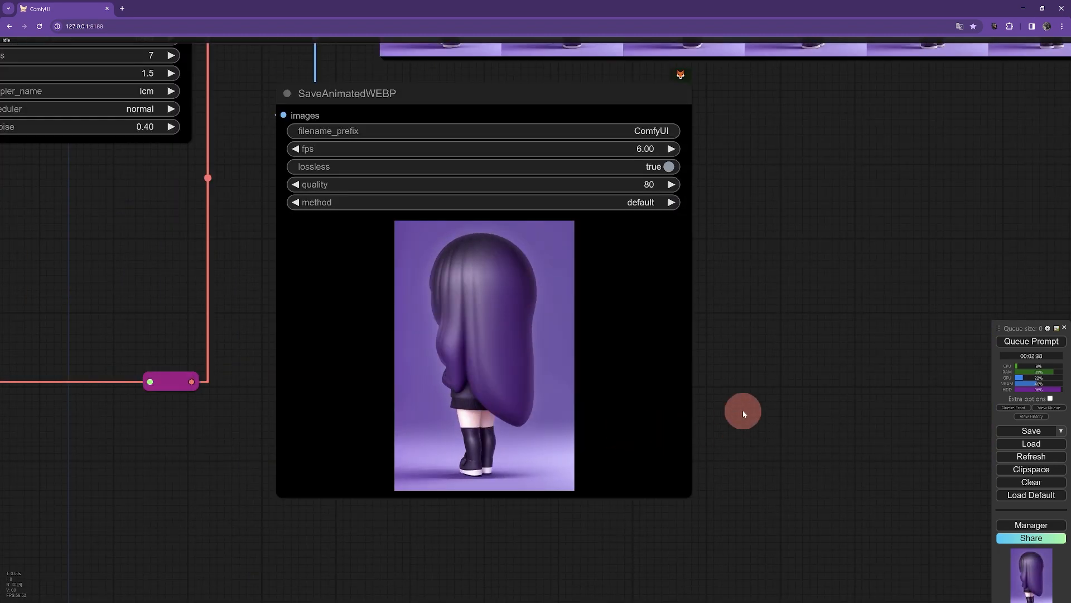
scroll(758, 385, down, 2)
drag(860, 207, 664, 594)
scroll(712, 497, up, 1)
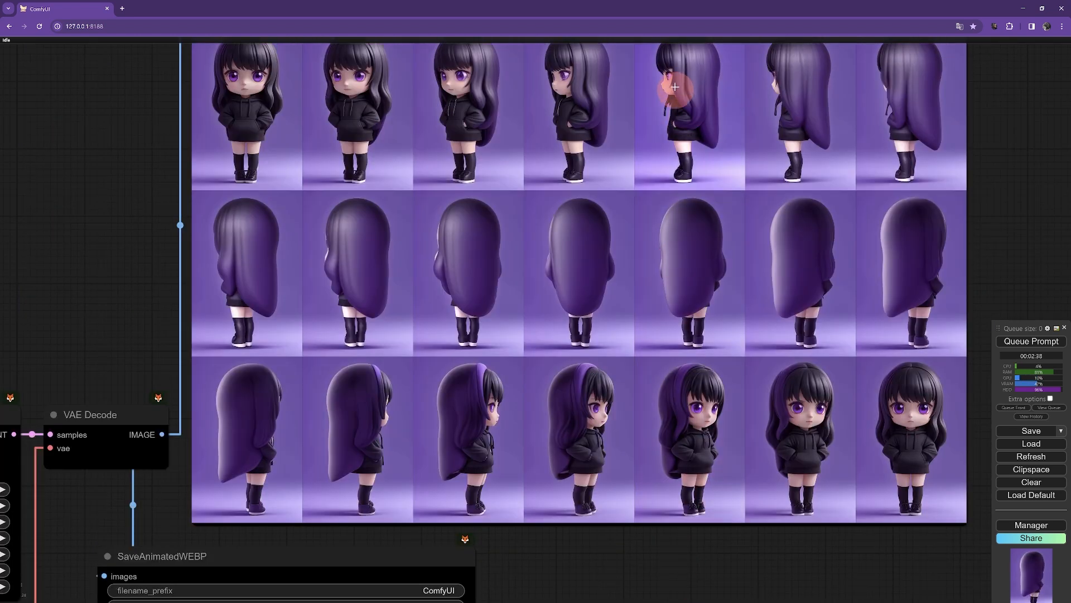
drag(683, 95, 674, 335)
scroll(686, 347, up, 3)
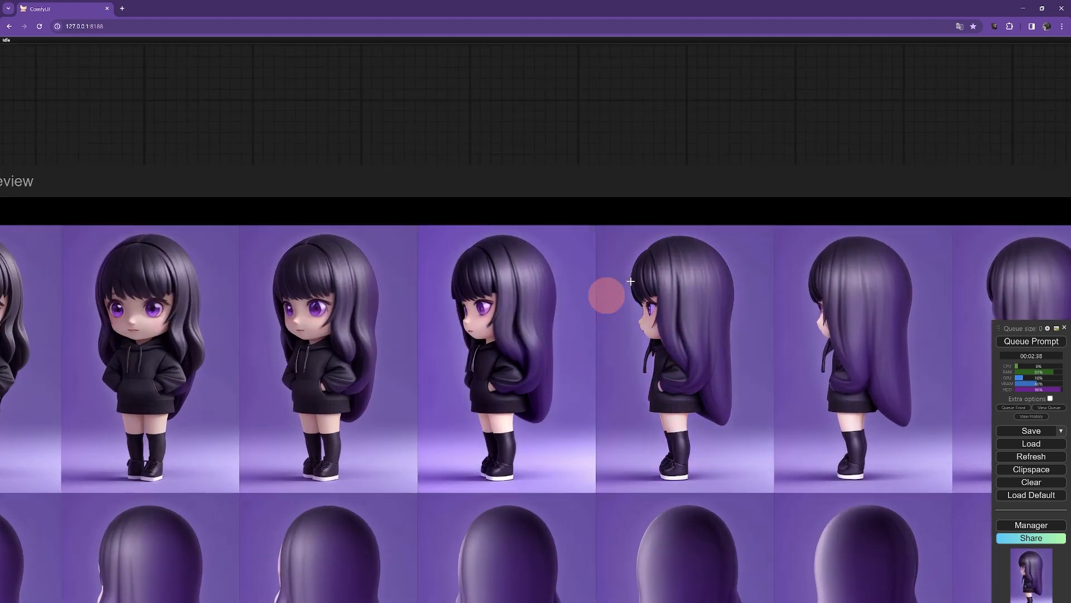
scroll(671, 348, down, 3)
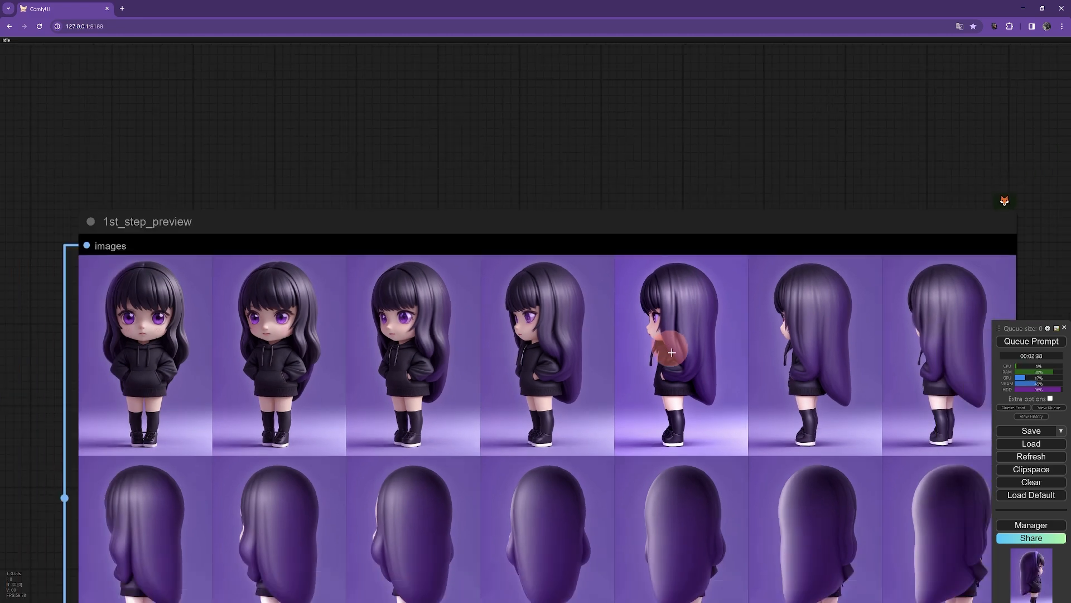
scroll(676, 371, down, 6)
drag(666, 406, 716, 210)
drag(608, 398, 810, 272)
drag(421, 461, 599, 426)
scroll(591, 436, down, 5)
scroll(588, 417, down, 2)
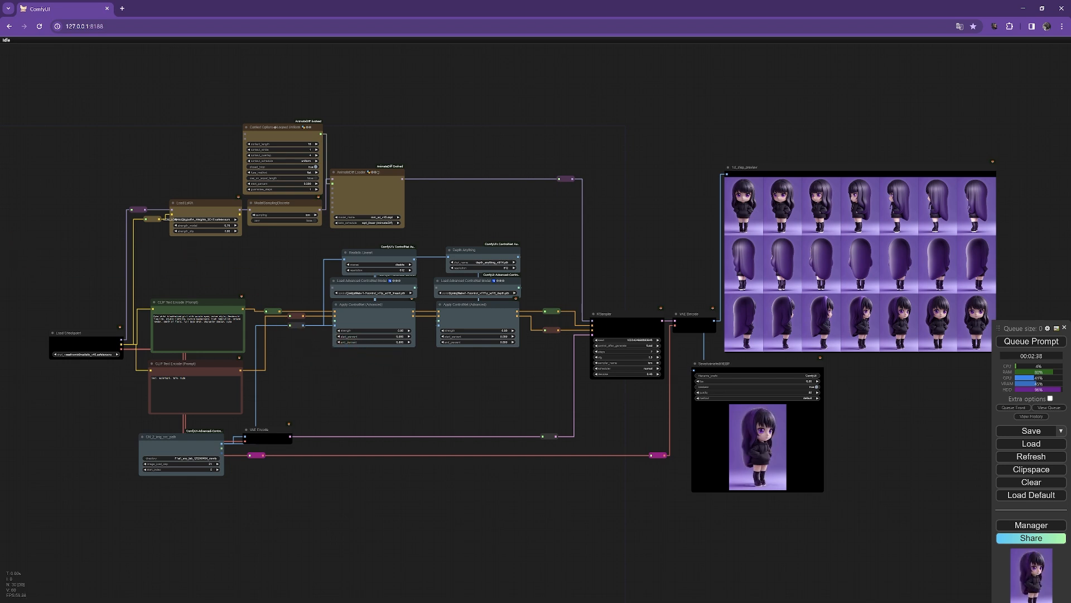
key(alt+Tab)
click(439, 302)
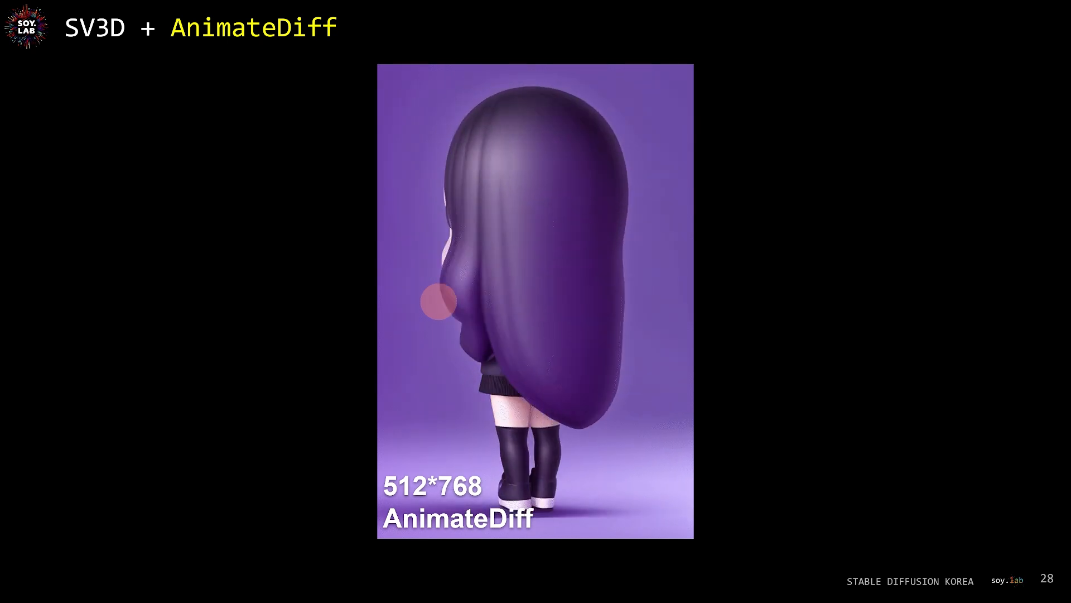
click(726, 339)
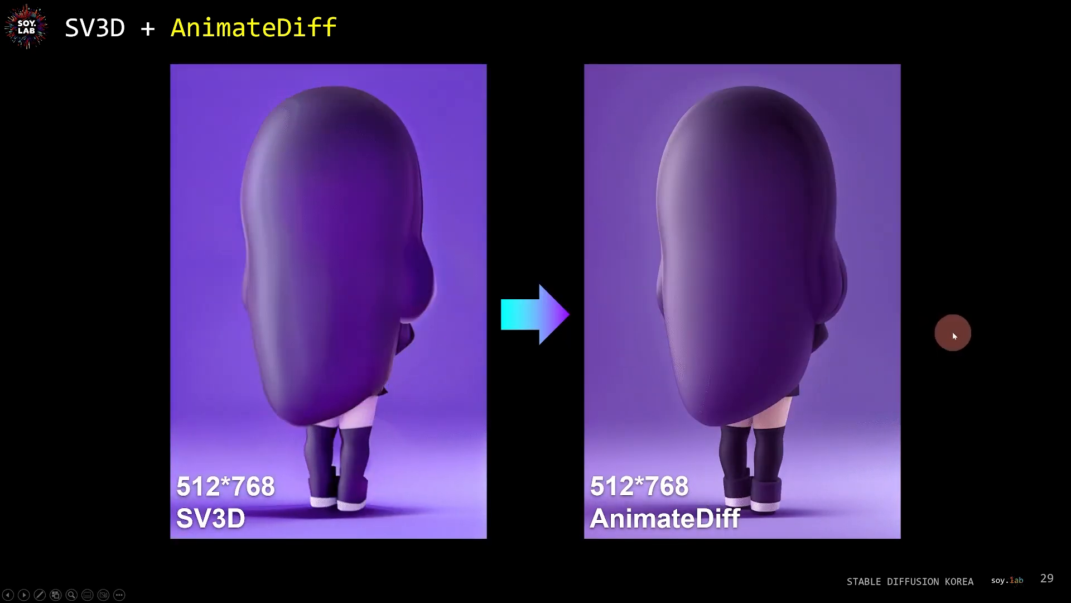